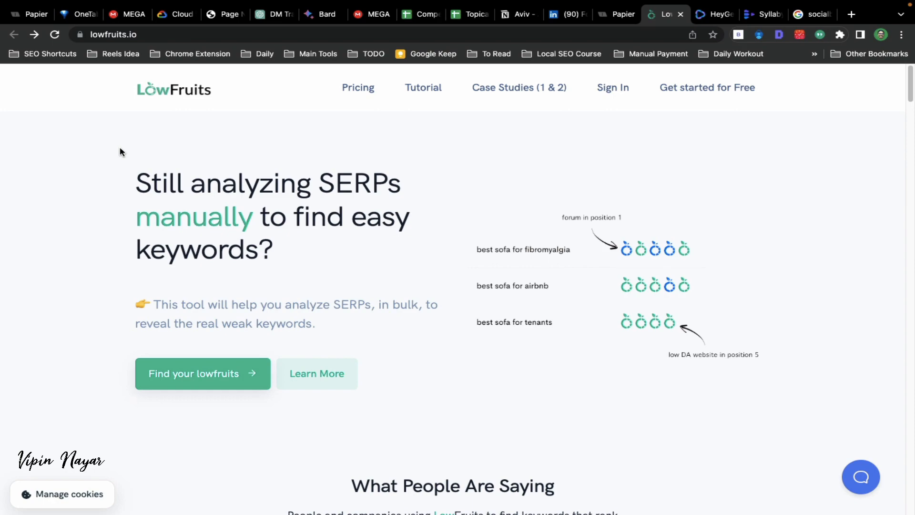
Step: Look through the homepage testimonials, then open the free get-started entry
scroll(363, 234, down, 7)
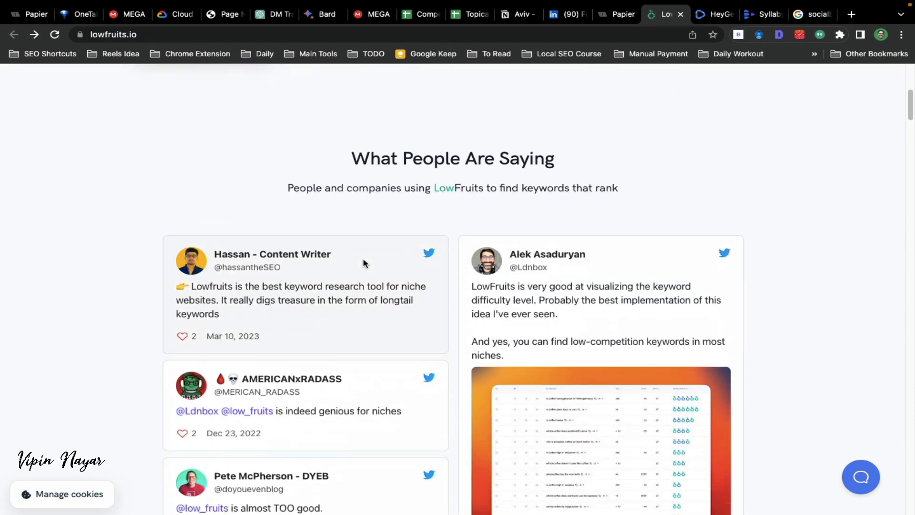
scroll(363, 262, down, 5)
scroll(387, 313, down, 5)
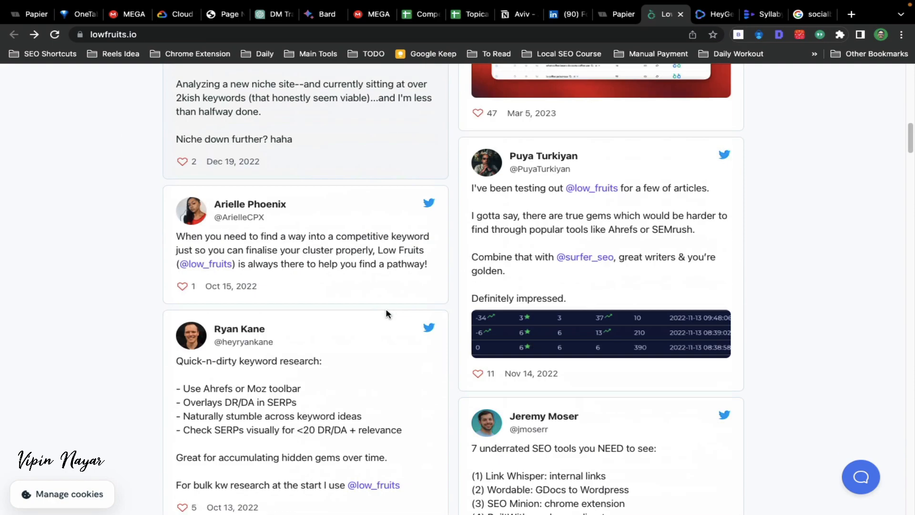
scroll(387, 313, down, 5)
scroll(387, 313, up, 8)
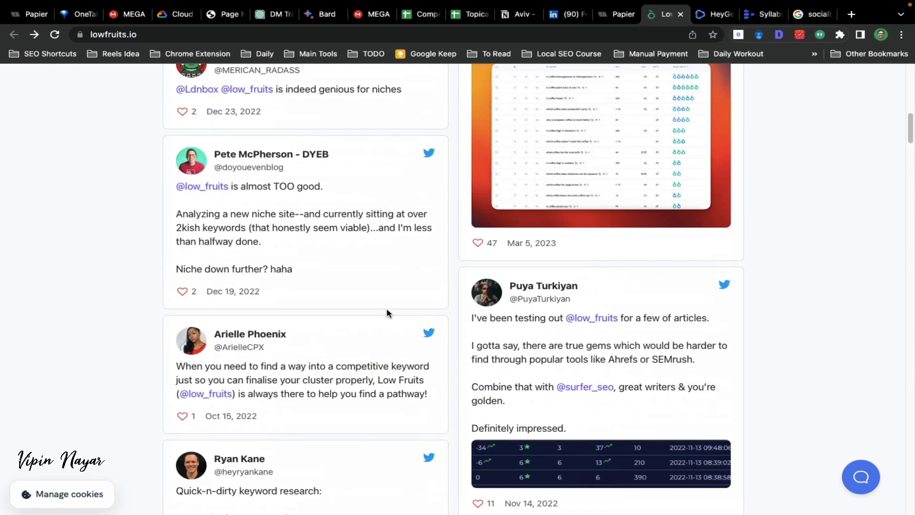
scroll(387, 309, up, 14)
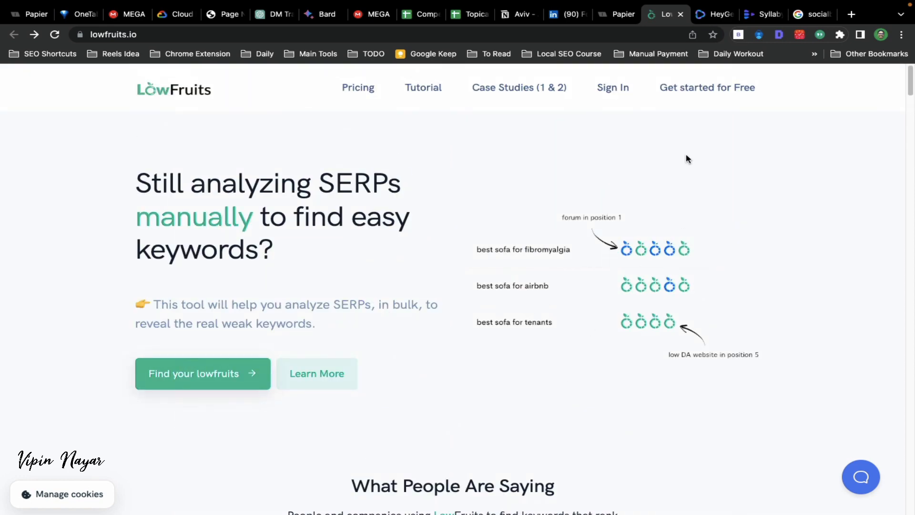
click(704, 87)
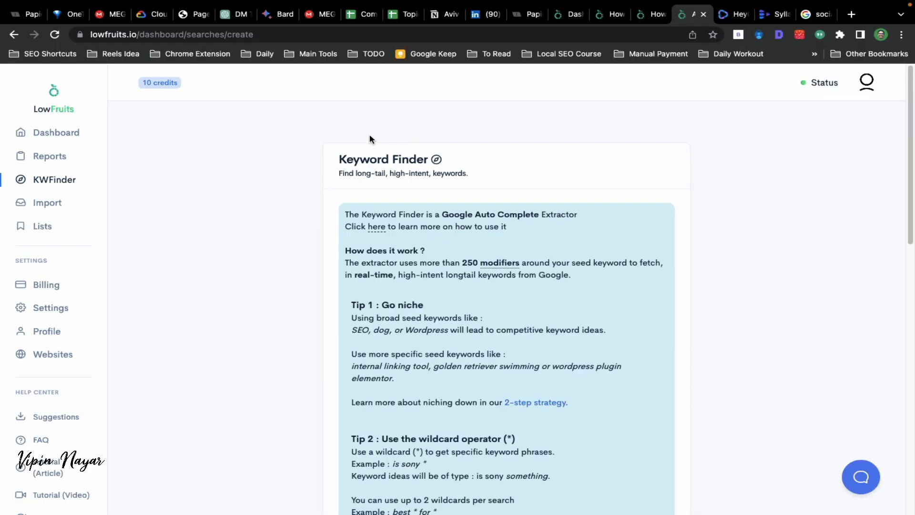
Step: Review the Keyword Finder tips and enter "Piping engineering" as the seed keyword
scroll(387, 293, down, 4)
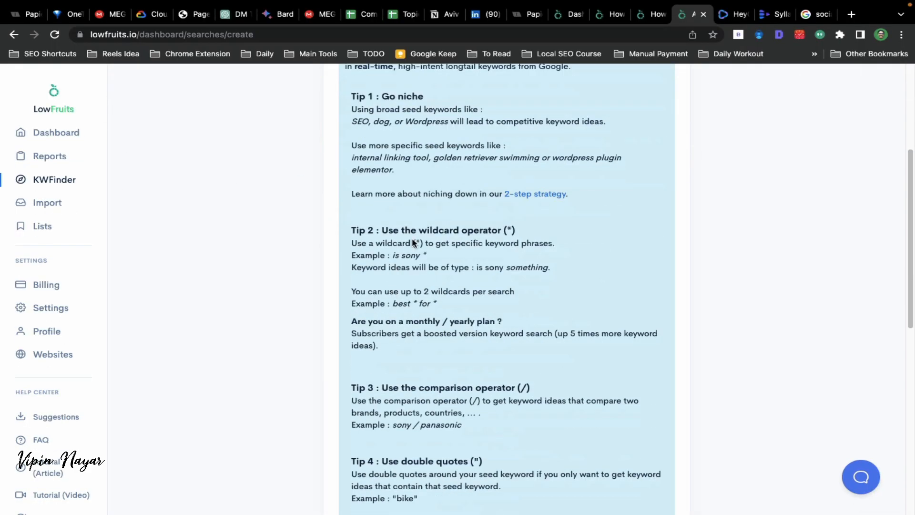
scroll(387, 292, up, 4)
scroll(386, 295, down, 2)
scroll(385, 298, down, 10)
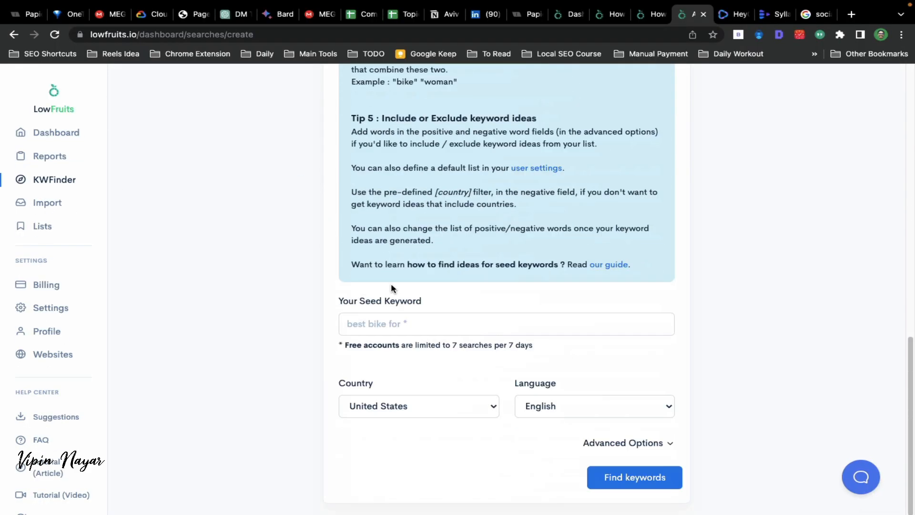
click(498, 325)
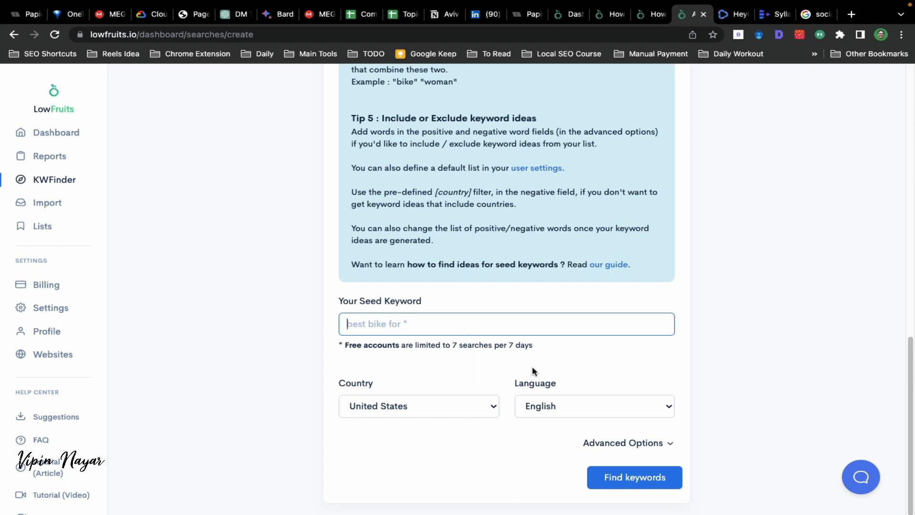
text(Piping engineering)
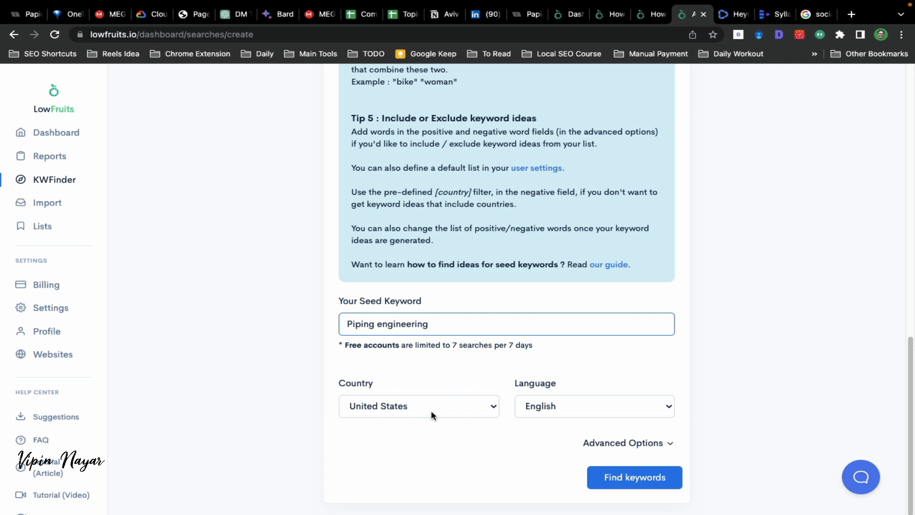
Step: Set the keyword search country to India
click(493, 409)
scroll(425, 403, up, 2)
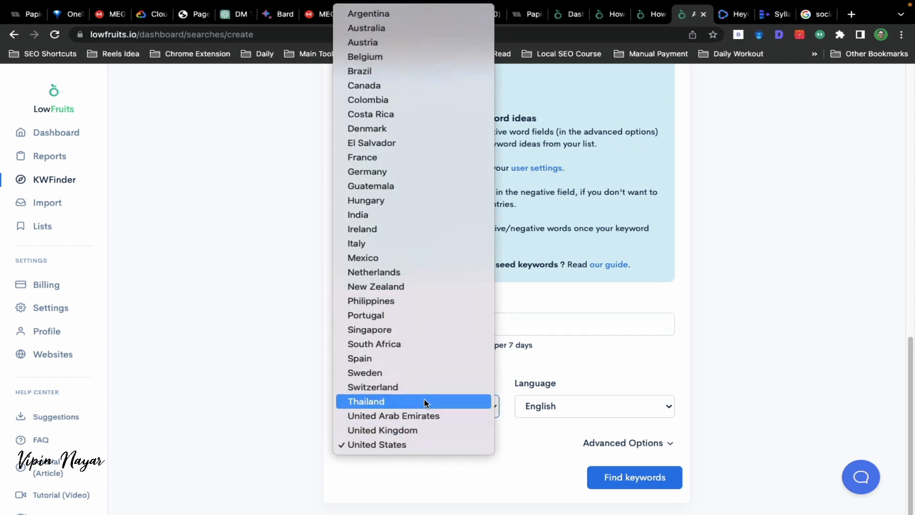
click(381, 215)
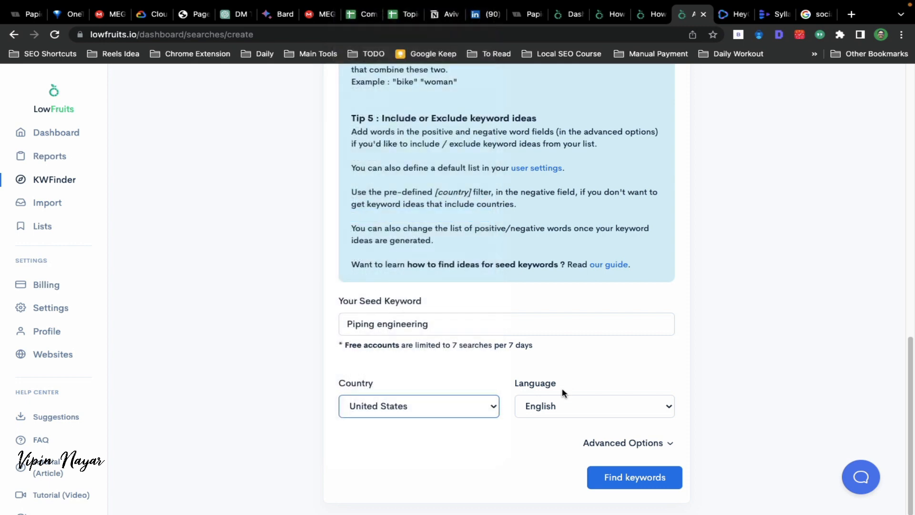
Step: Expand the advanced search options and inspect the include words, domain and maximum DA fields
click(606, 445)
scroll(487, 418, down, 5)
scroll(486, 418, down, 1)
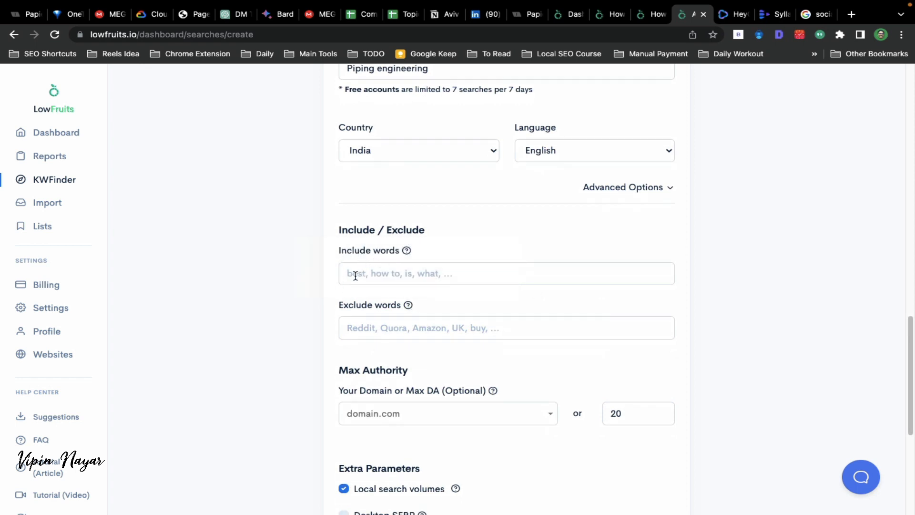
click(354, 276)
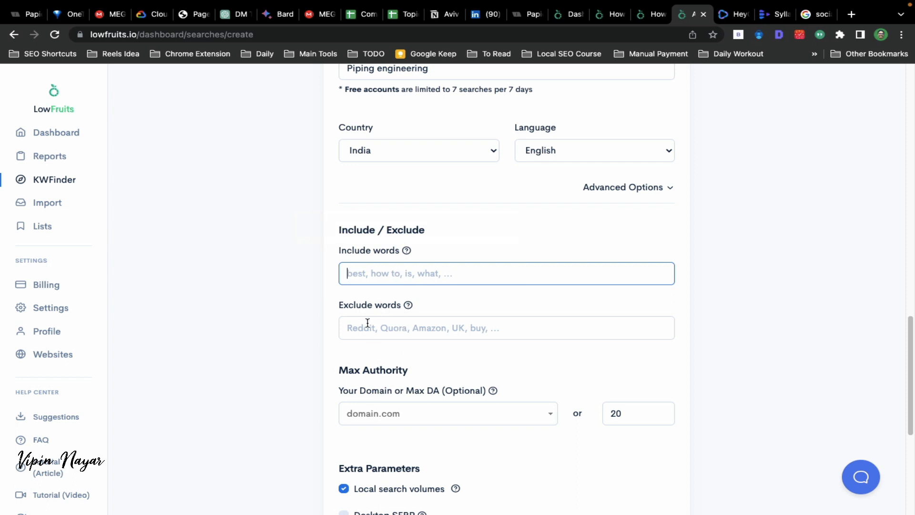
scroll(382, 337, down, 3)
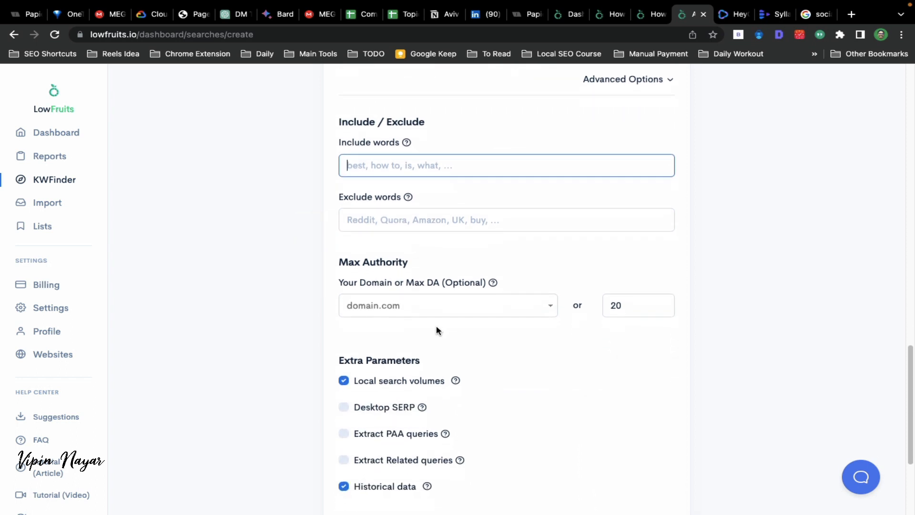
click(419, 310)
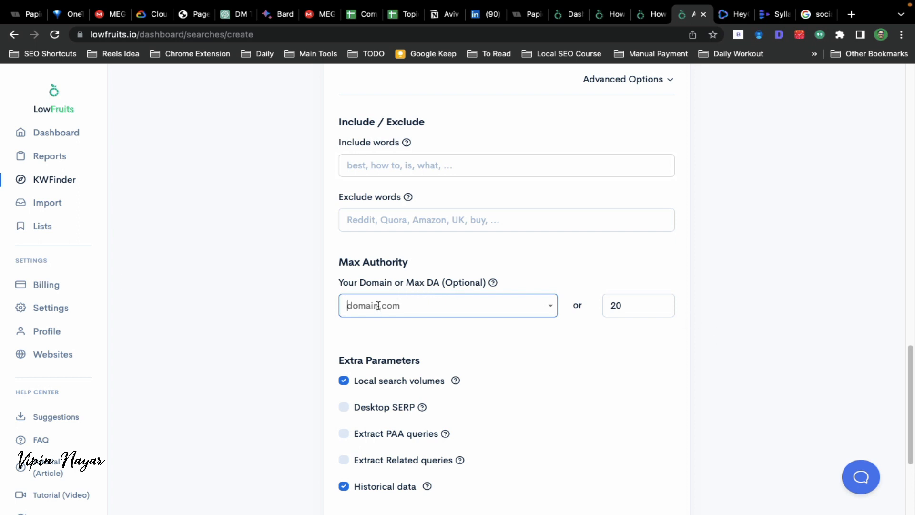
click(626, 312)
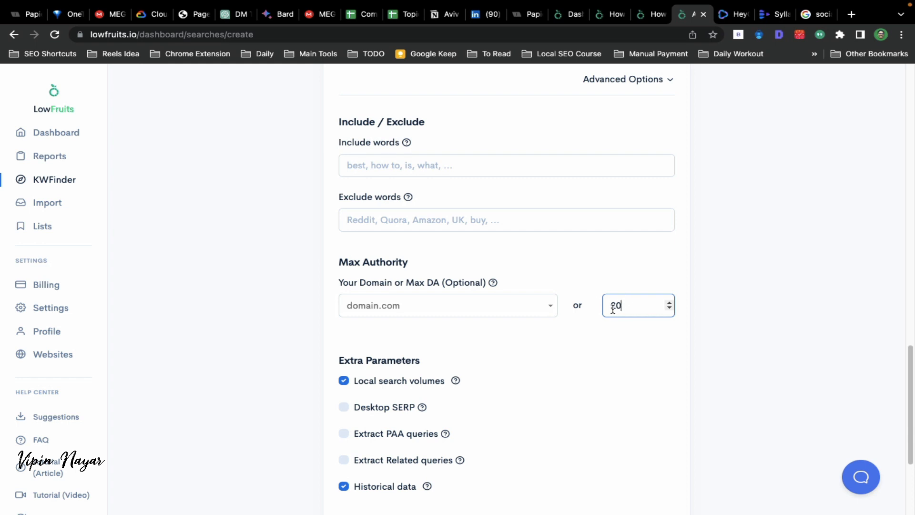
double_click(614, 305)
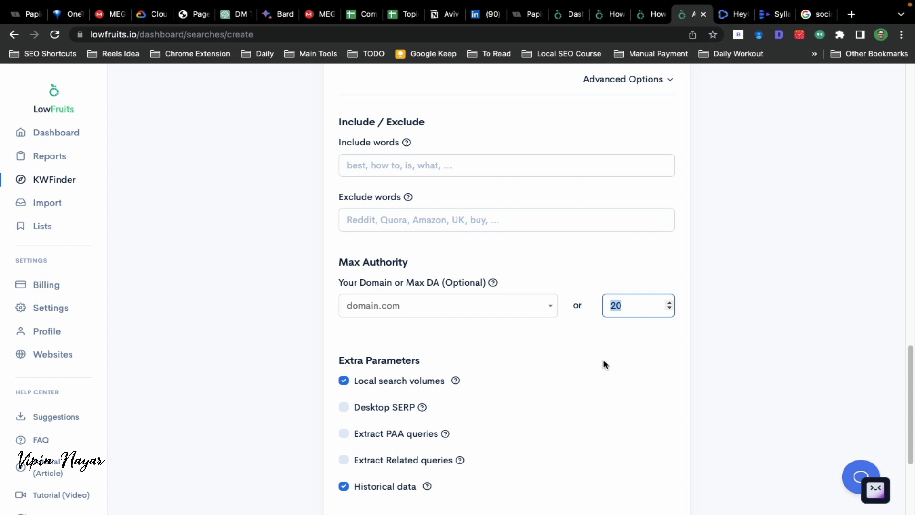
Step: Enable Desktop SERP, Extract PAA queries and Extract Related queries in the extra parameters
scroll(605, 365, down, 2)
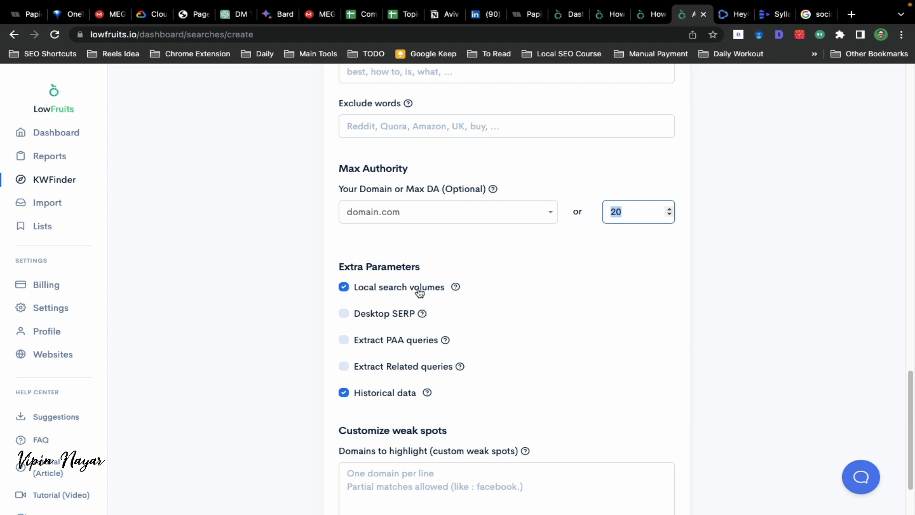
click(344, 313)
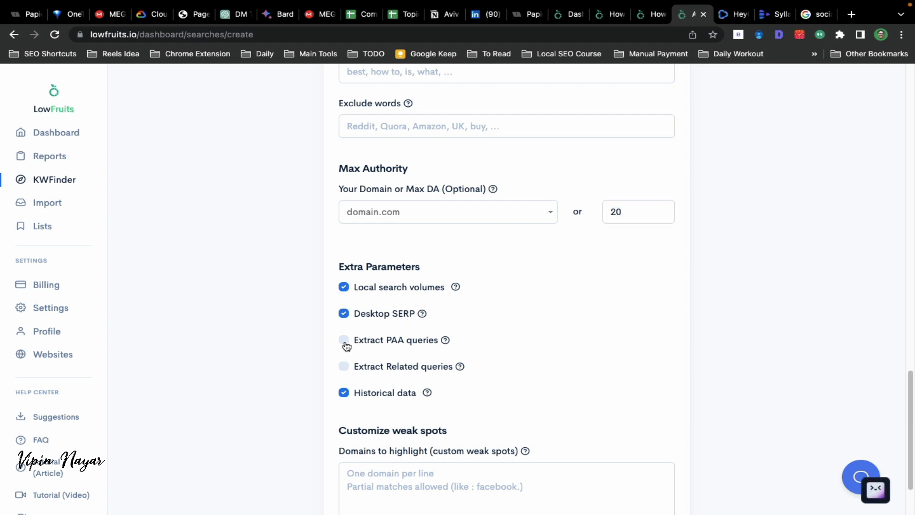
click(344, 341)
click(344, 368)
Step: Check the custom weak spots section, run the keyword search and access all keyword ideas, dismissing the search-volume notice
scroll(416, 361, down, 2)
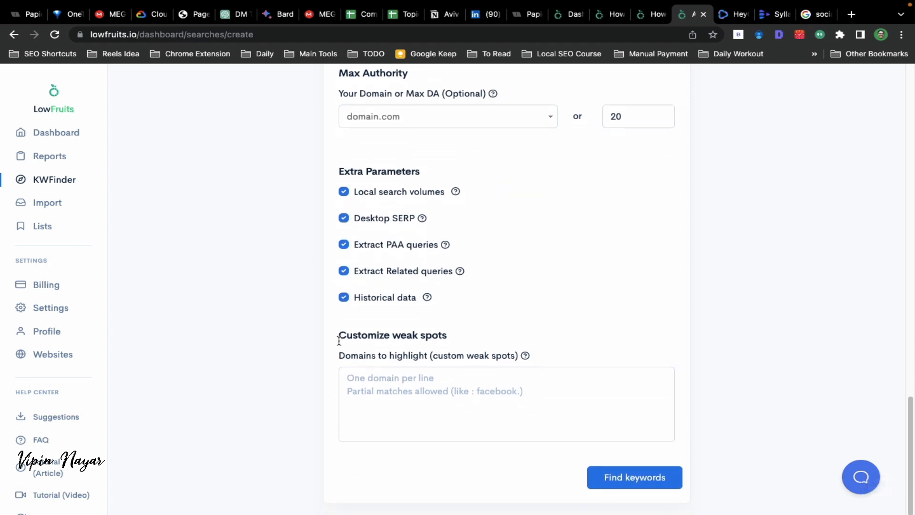
drag(338, 341, 453, 339)
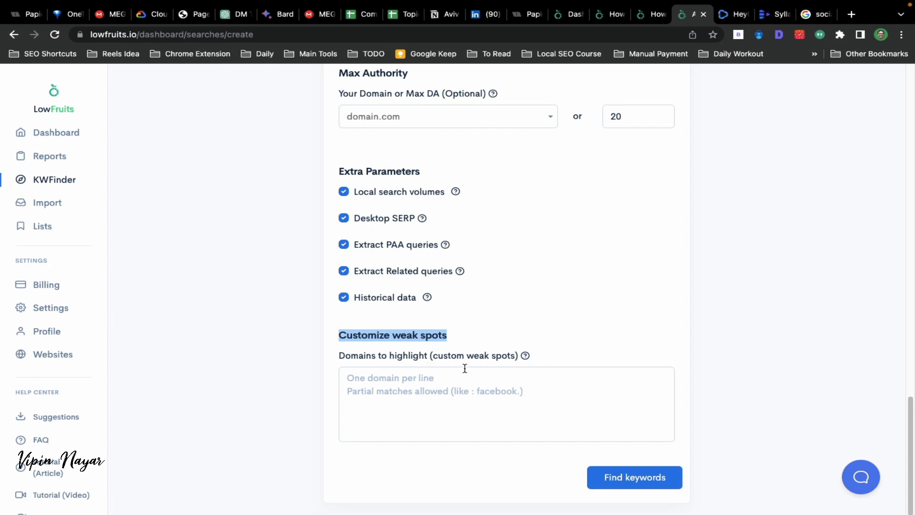
scroll(465, 368, up, 15)
scroll(464, 367, down, 15)
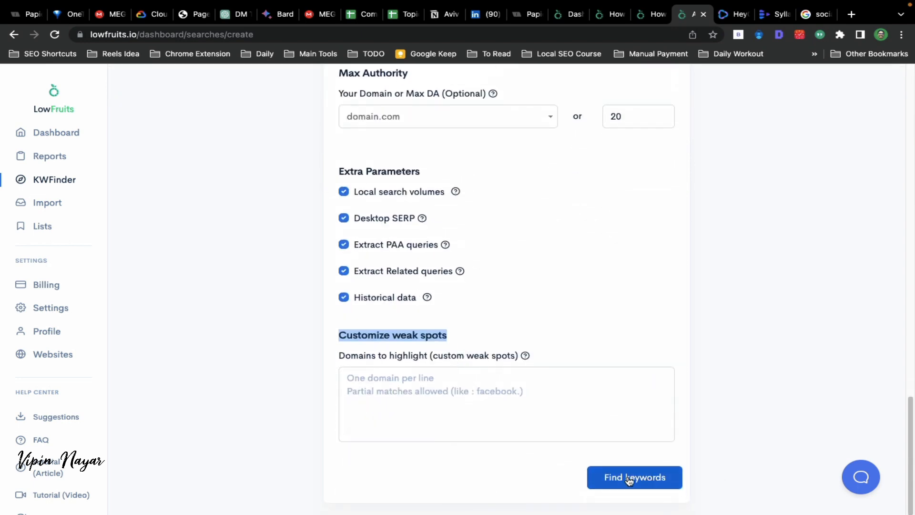
click(629, 478)
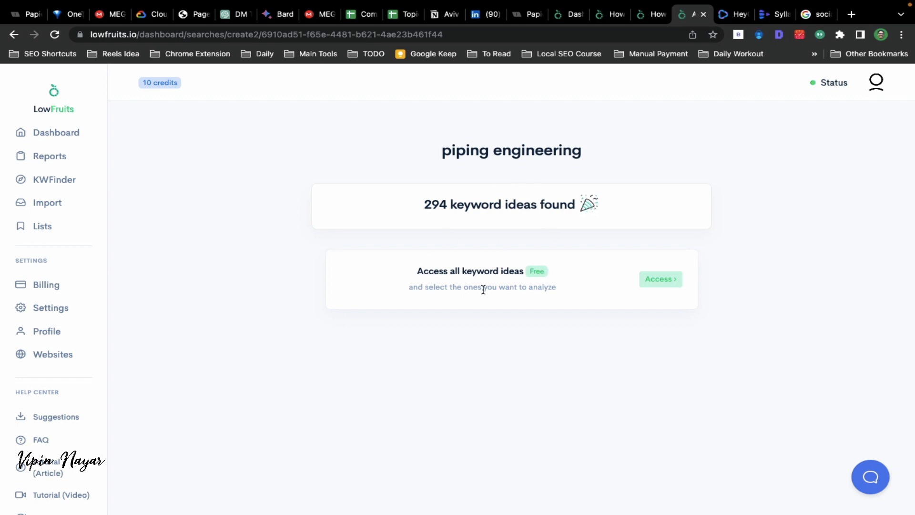
click(661, 282)
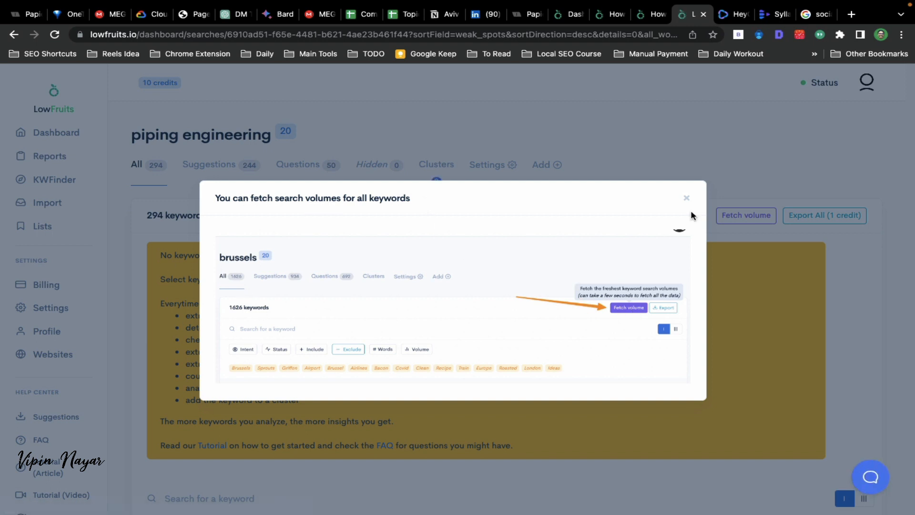
click(686, 199)
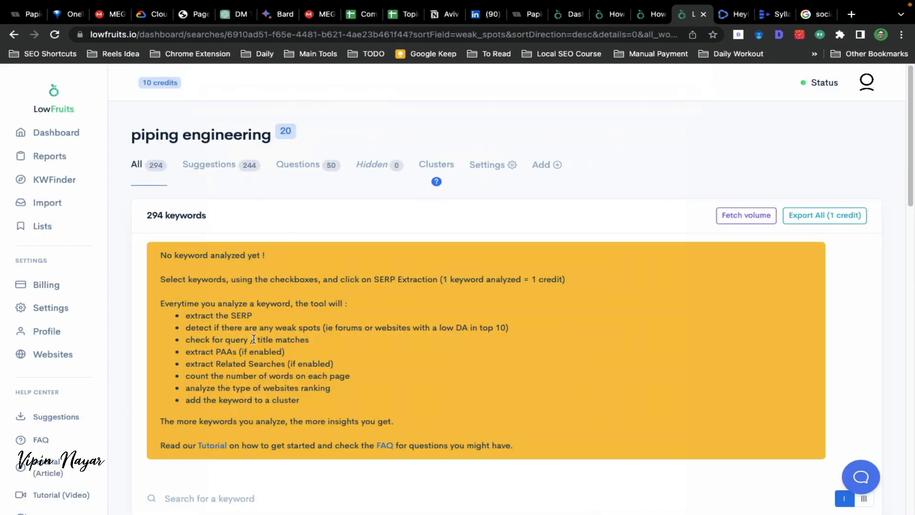
Step: Read the keyword analysis notice and highlight its credit cost per analyzed keyword
scroll(184, 268, down, 1)
scroll(283, 343, down, 14)
scroll(284, 343, up, 13)
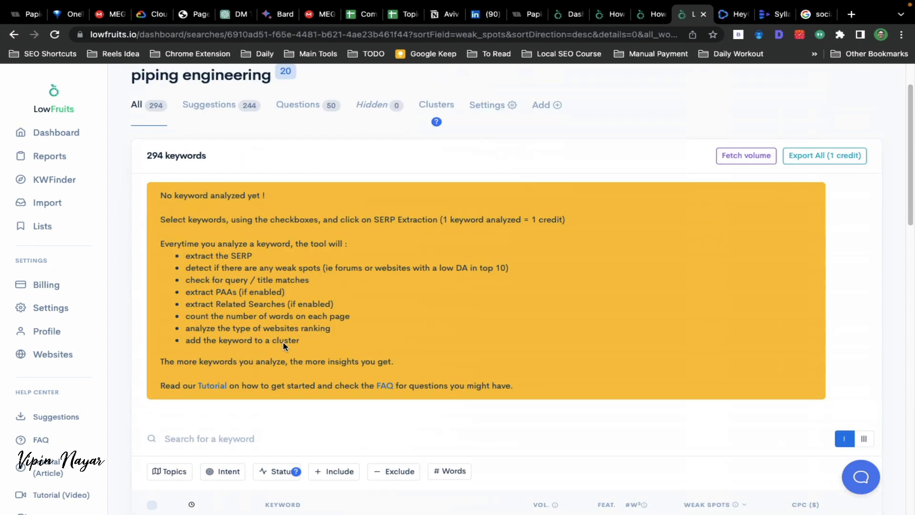
scroll(181, 267, down, 1)
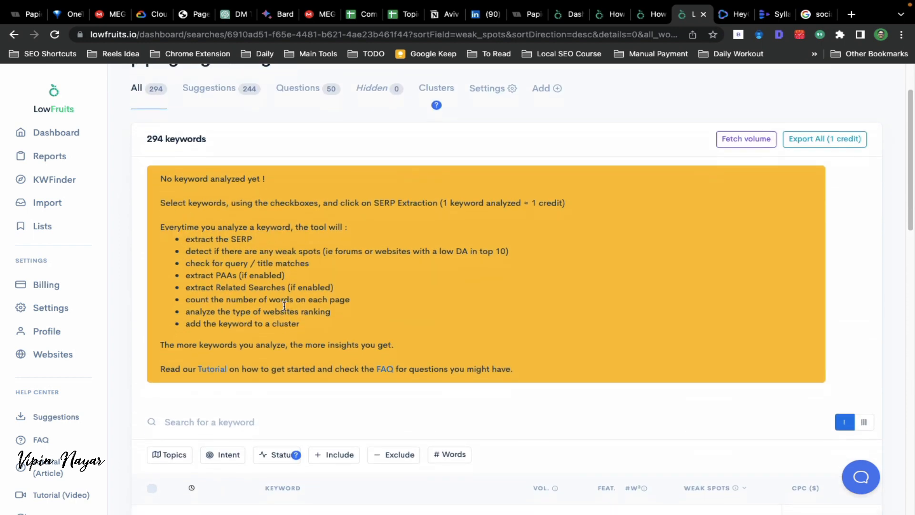
drag(443, 203, 562, 203)
scroll(321, 227, up, 3)
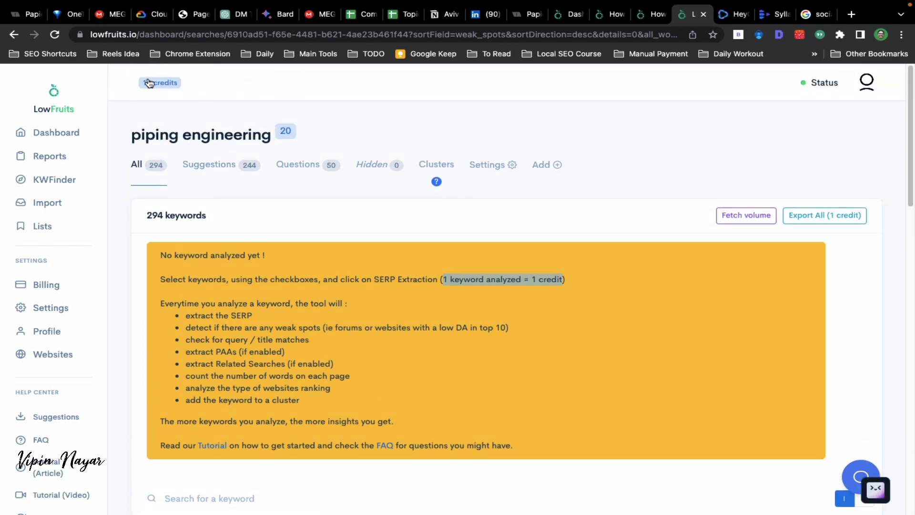
Step: Browse the list of keyword ideas found for piping engineering
scroll(251, 255, down, 10)
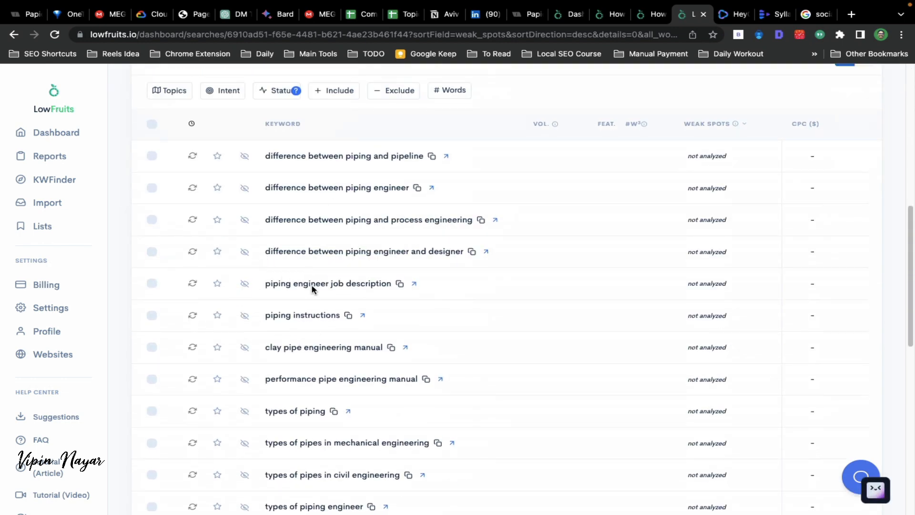
scroll(306, 350, down, 10)
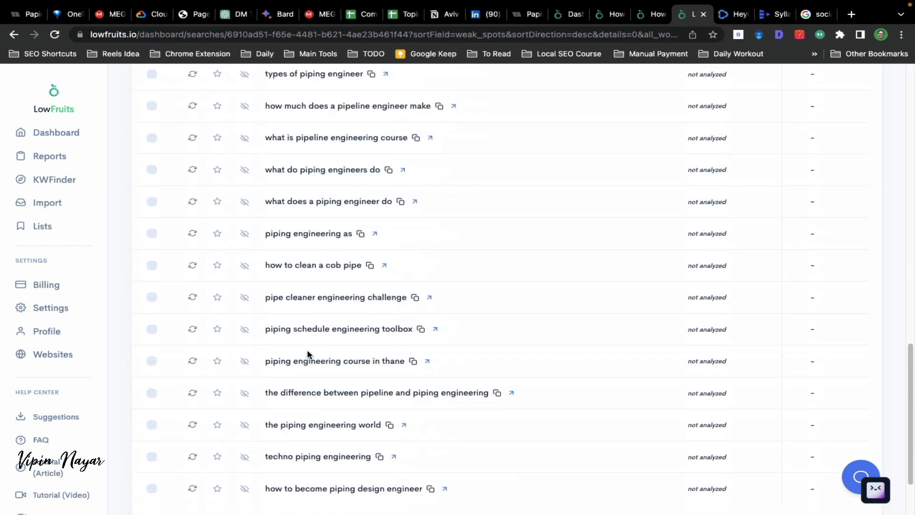
scroll(308, 352, up, 20)
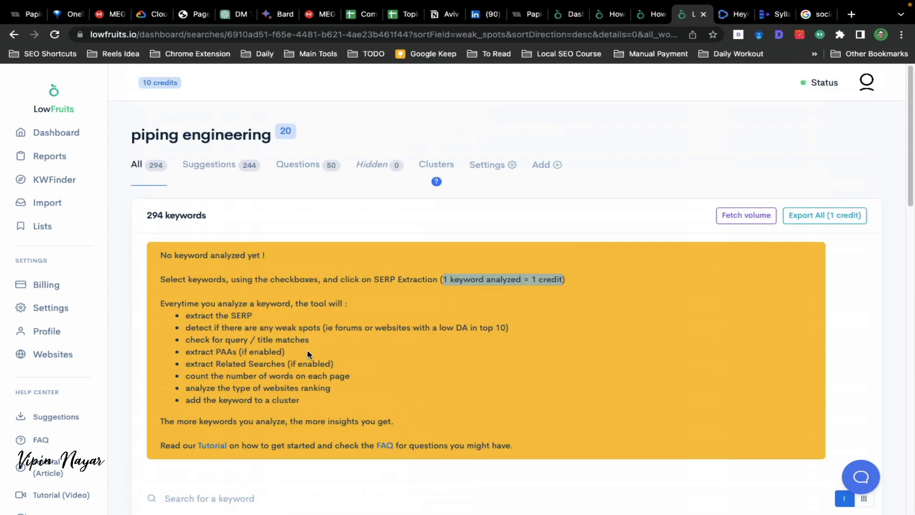
scroll(307, 352, down, 20)
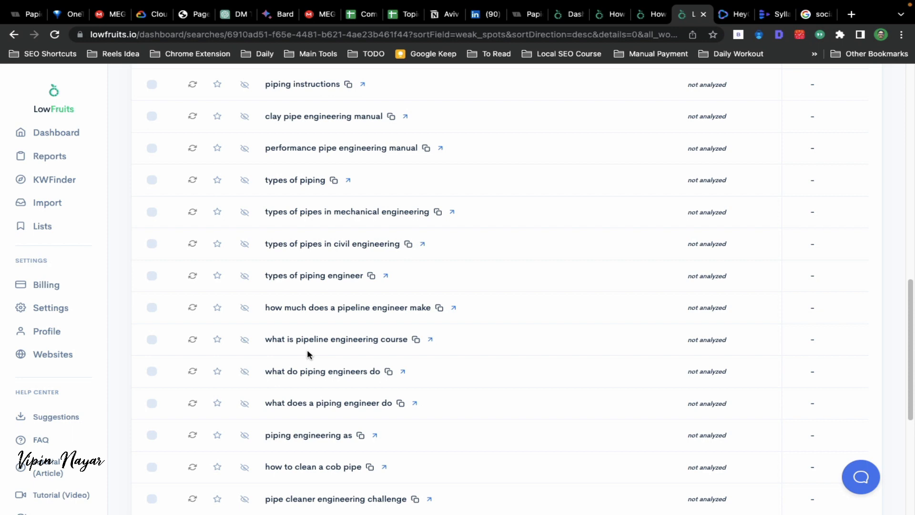
Step: Read the notice's list of what the tool does each time a keyword is analyzed, highlighting its introductory line
scroll(306, 354, up, 13)
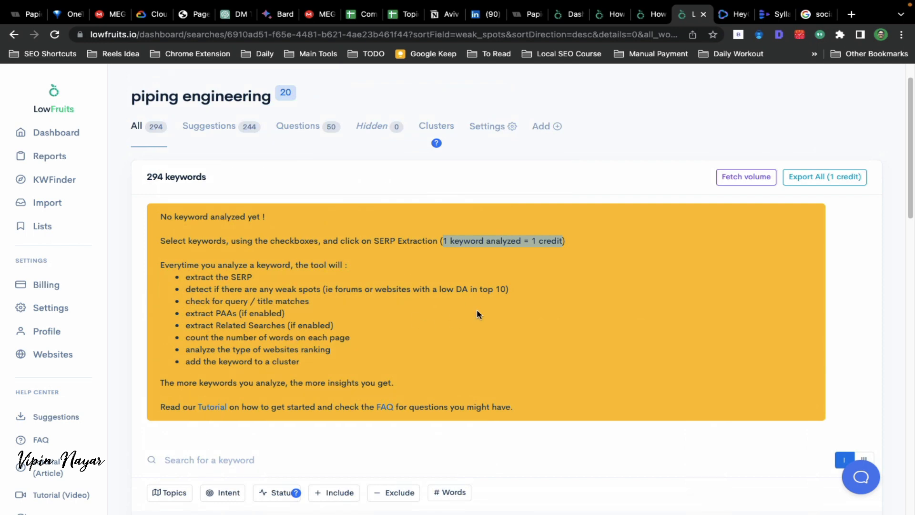
drag(159, 265, 368, 272)
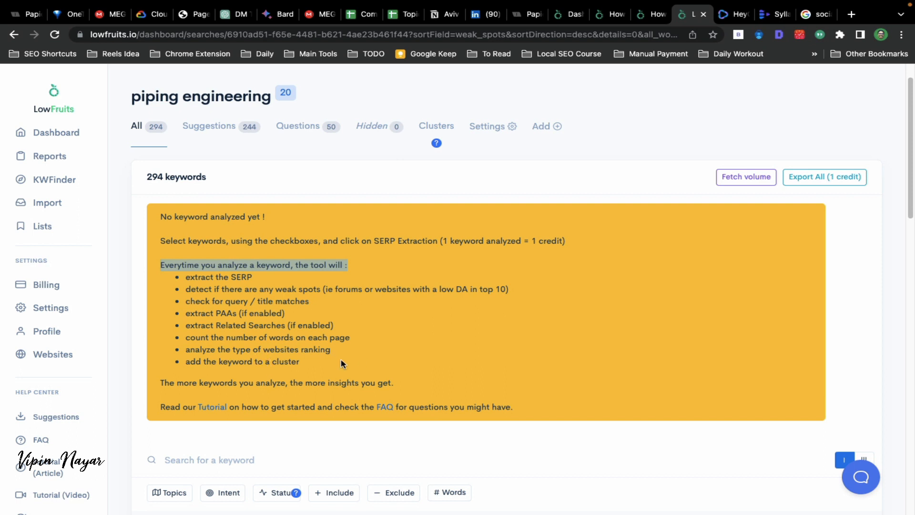
scroll(314, 395, down, 2)
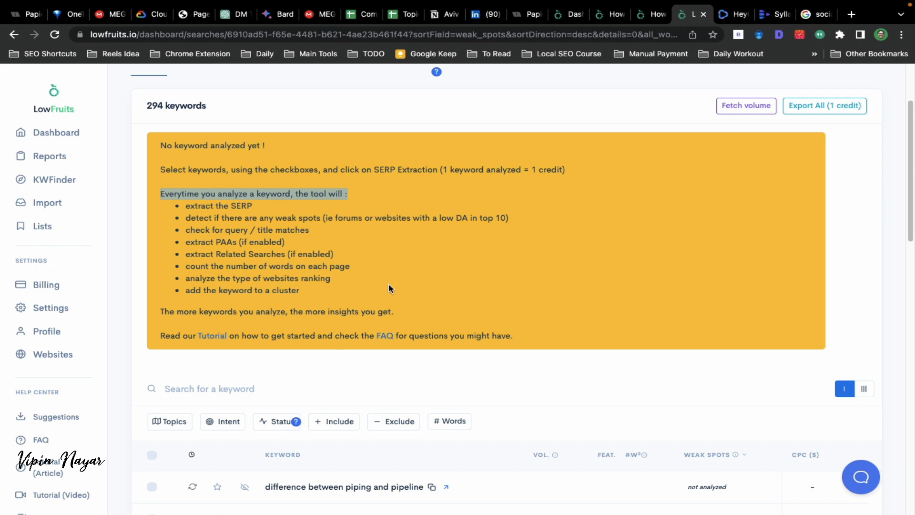
Step: Look through the first page of piping engineering keyword ideas for a keyword to analyze
scroll(336, 364, down, 4)
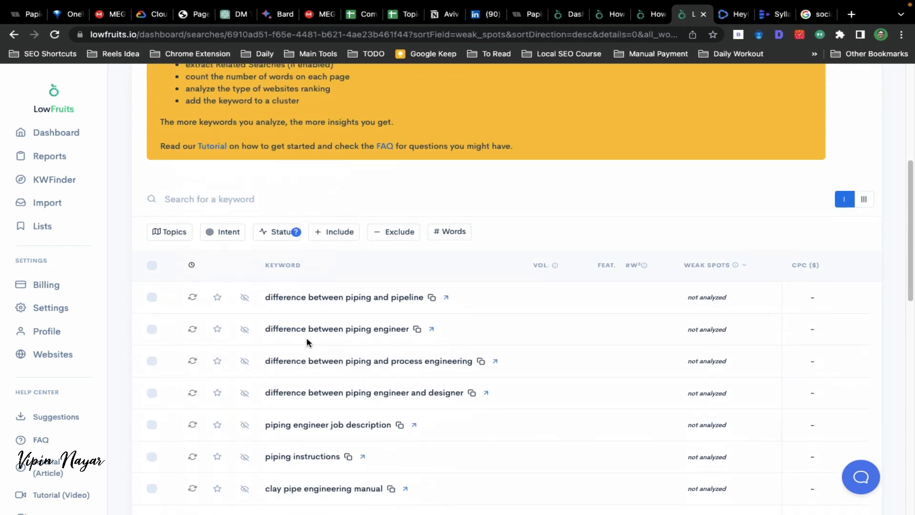
scroll(310, 328, down, 1)
scroll(307, 285, down, 1)
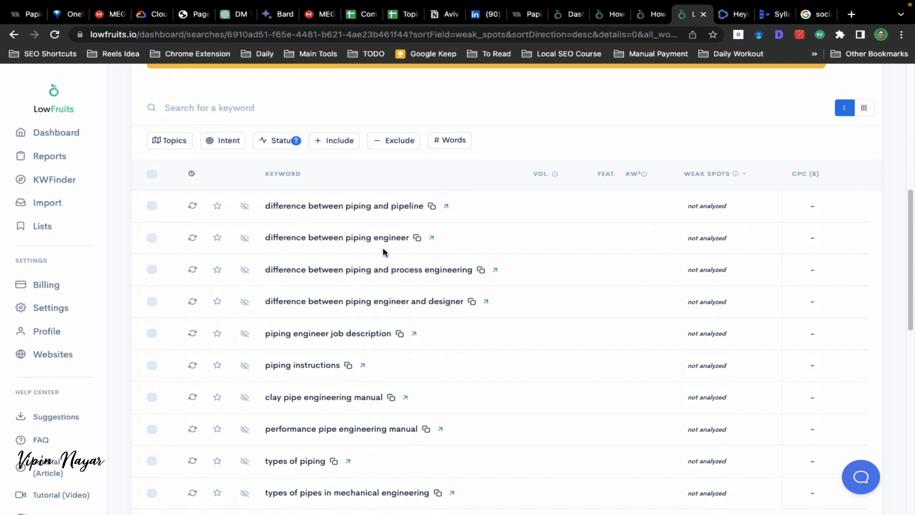
scroll(320, 352, down, 1)
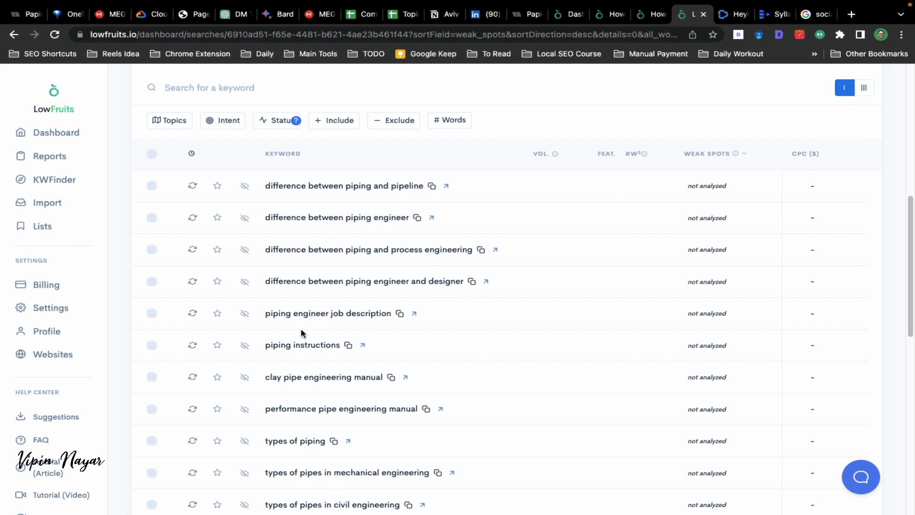
scroll(347, 362, down, 4)
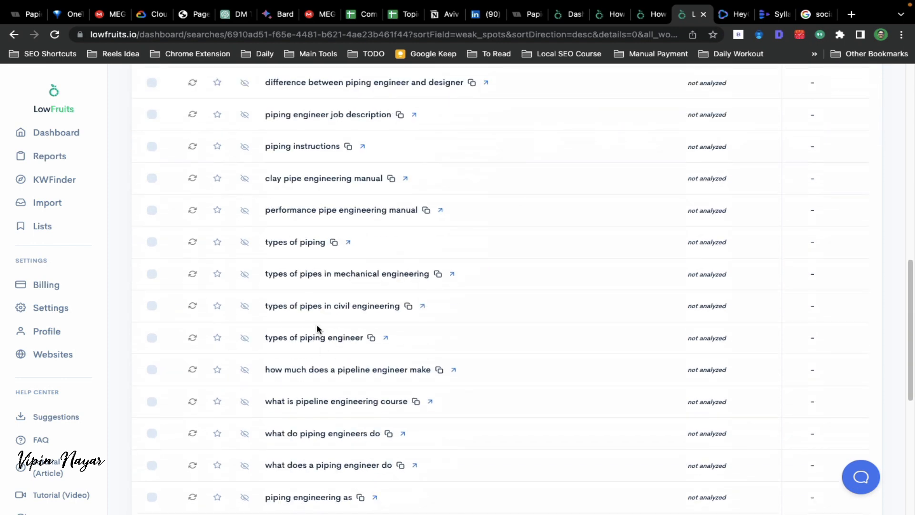
scroll(318, 327, down, 7)
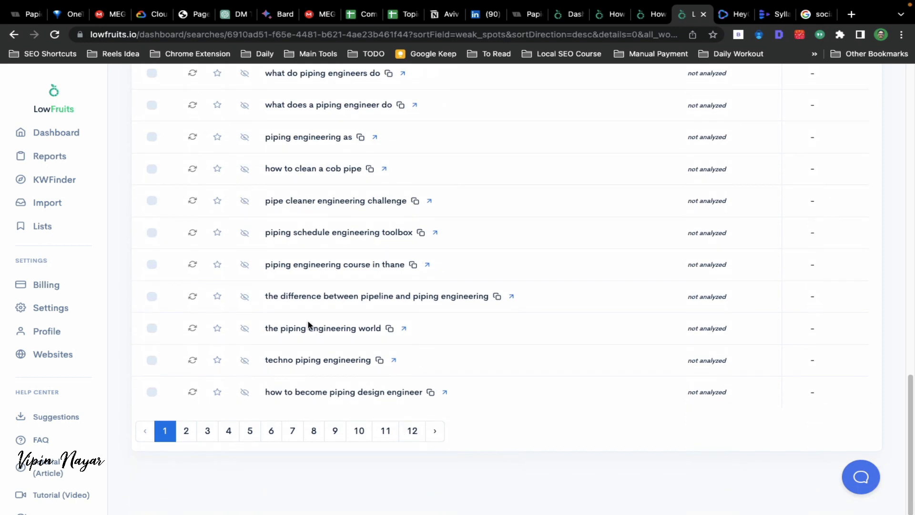
scroll(309, 322, up, 20)
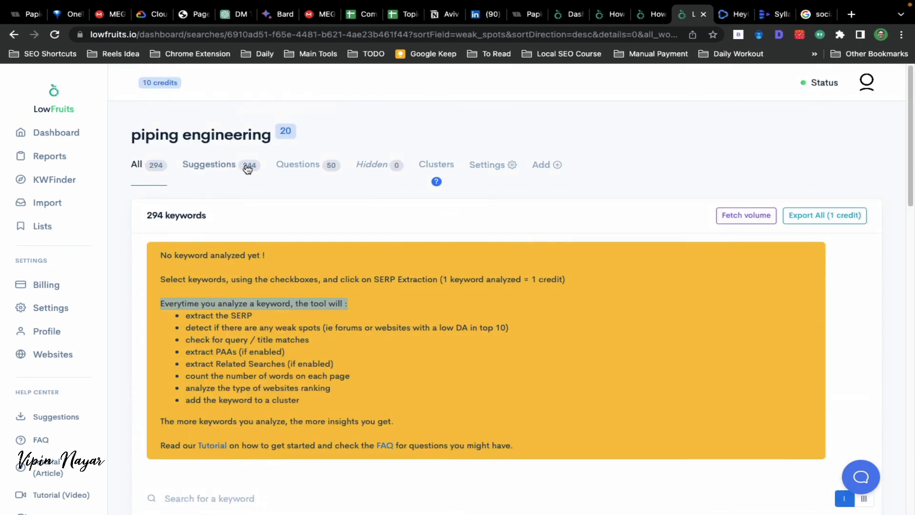
scroll(231, 250, down, 15)
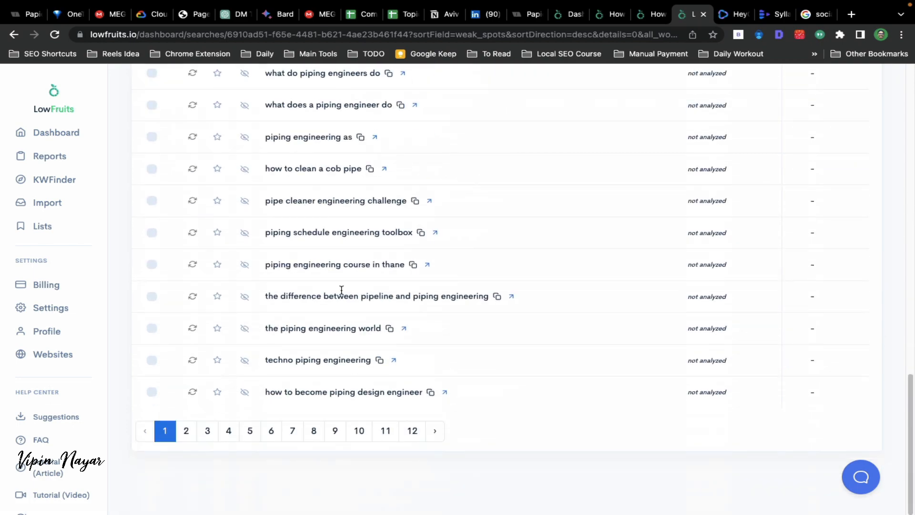
scroll(342, 290, up, 15)
scroll(343, 293, down, 8)
scroll(344, 293, up, 10)
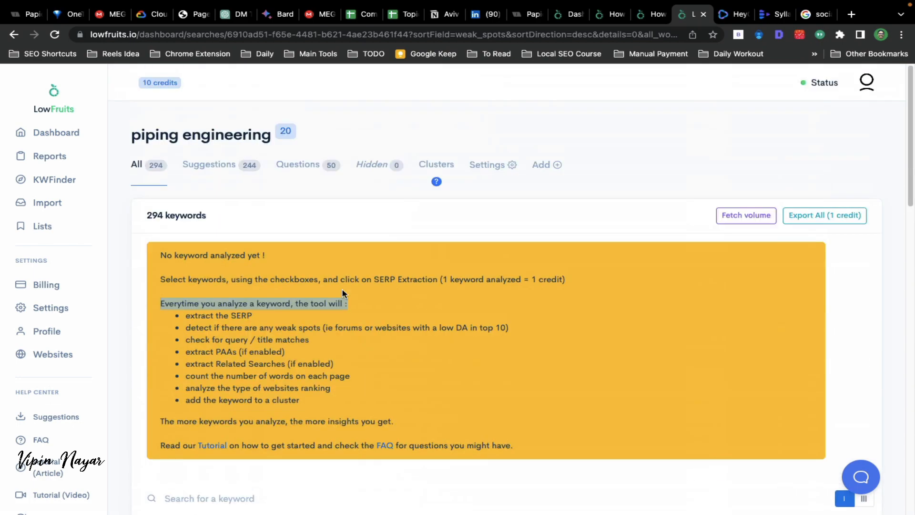
scroll(344, 295, down, 6)
scroll(344, 295, down, 1)
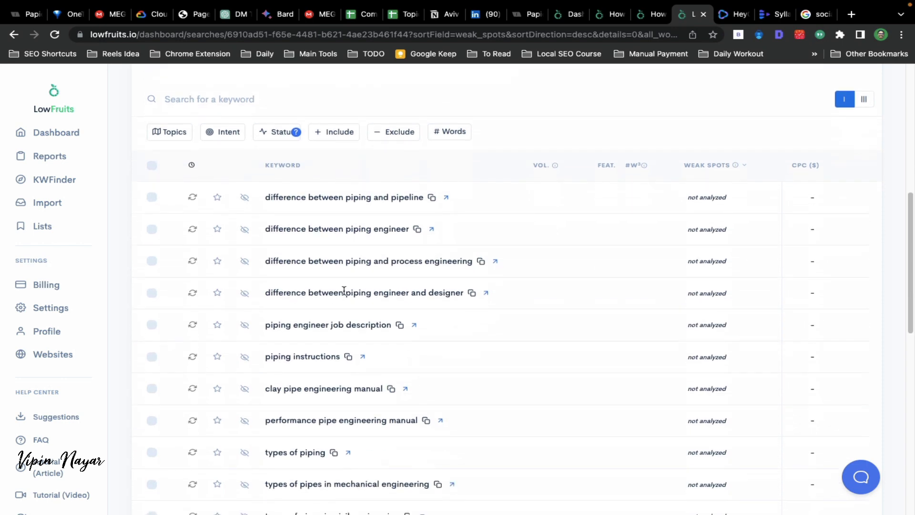
scroll(311, 289, down, 1)
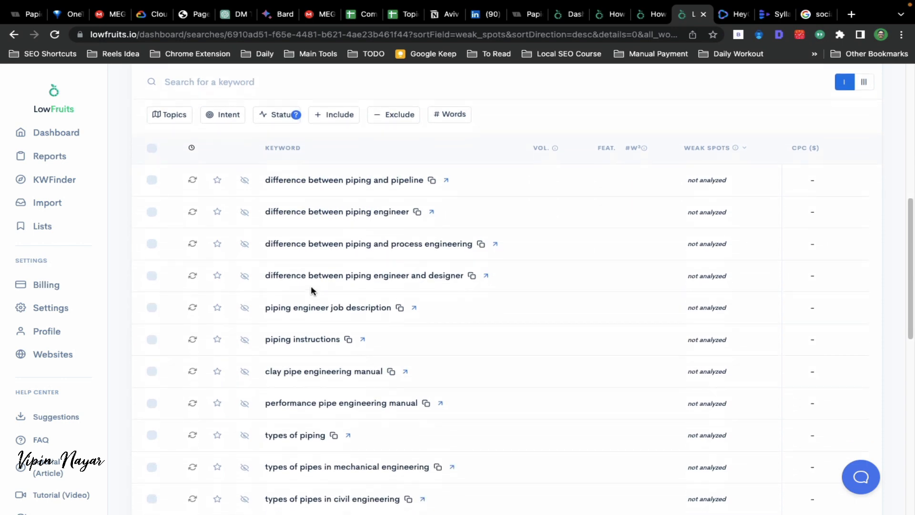
scroll(313, 289, down, 10)
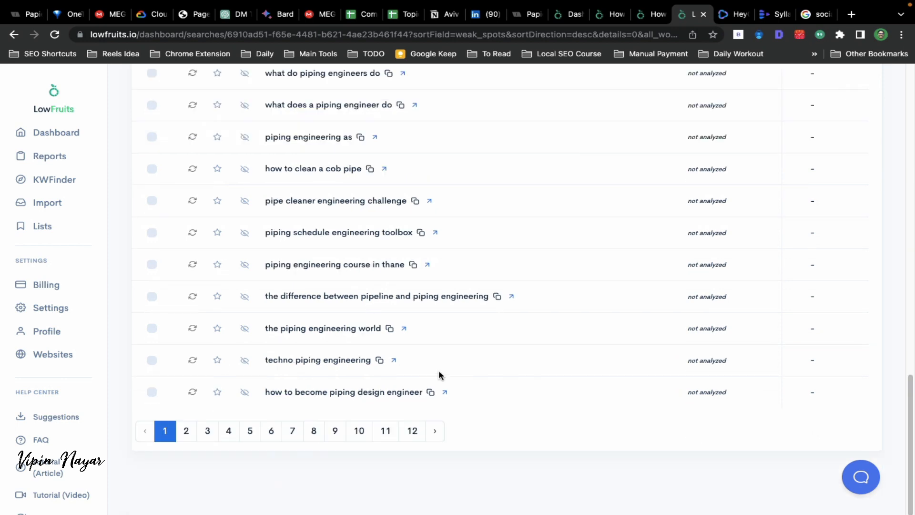
Step: Try to run a word count on the unanalyzed keyword "how to become piping design engineer"
drag(266, 394, 423, 394)
click(153, 393)
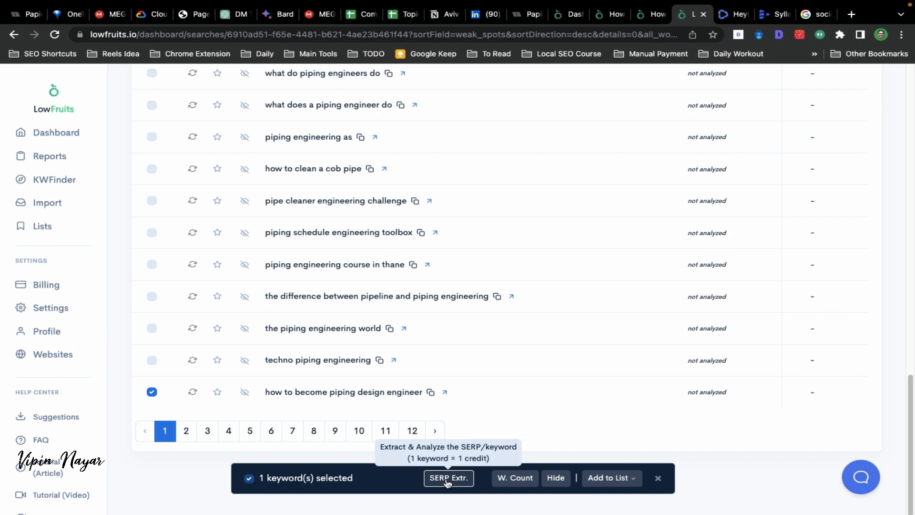
click(513, 479)
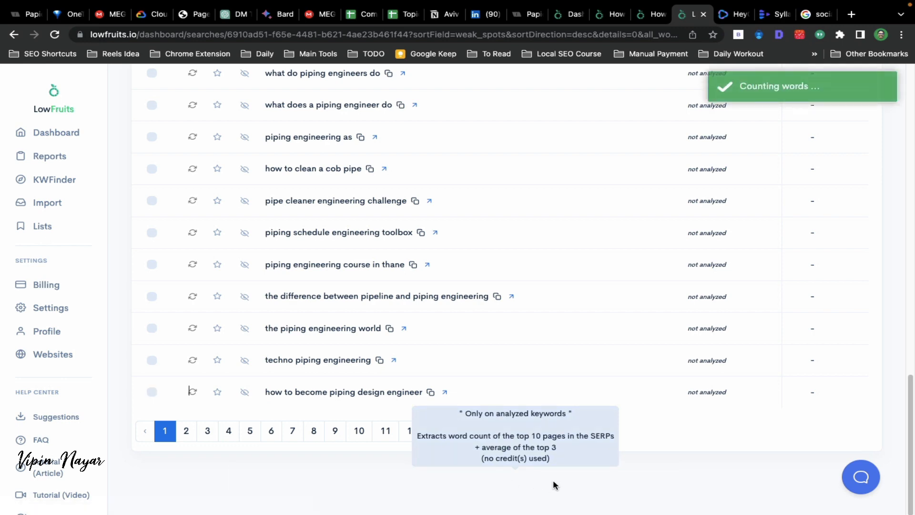
scroll(645, 281, up, 5)
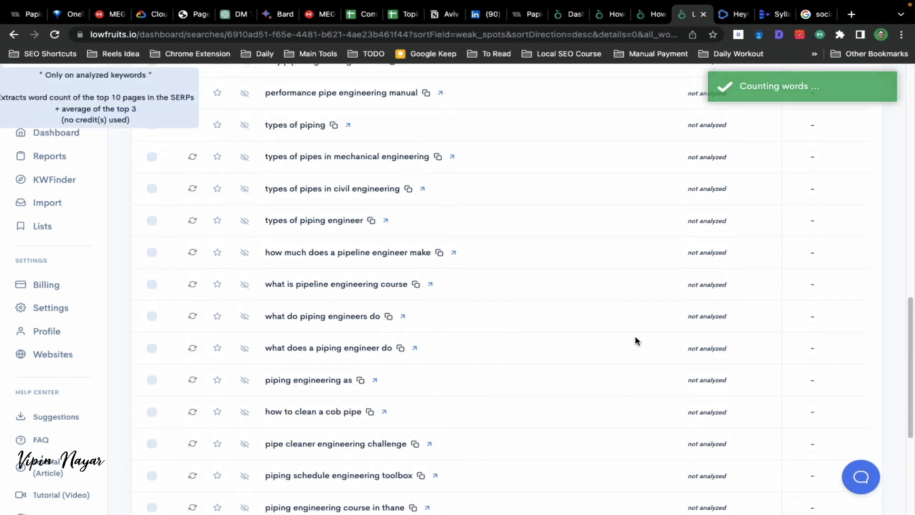
scroll(635, 340, up, 1)
scroll(635, 340, down, 6)
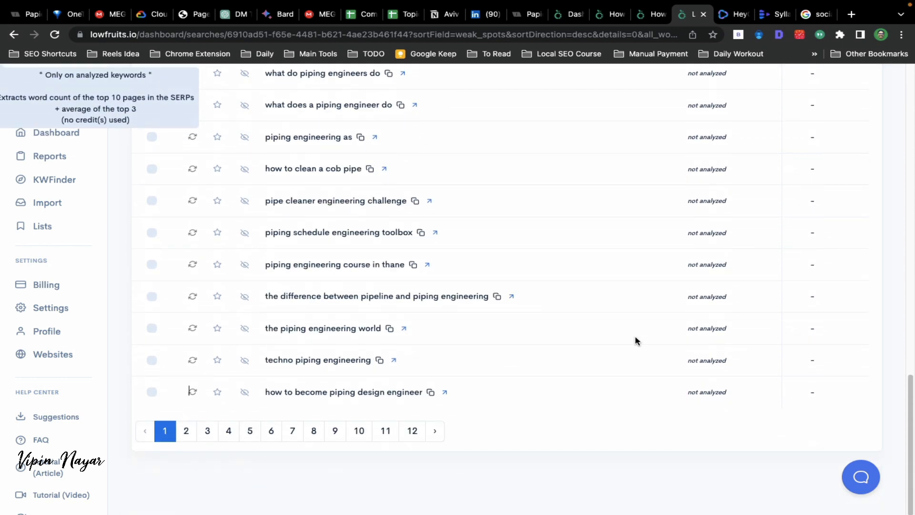
Step: Select the keyword "how to become piping design engineer" and create a keyword list named "Piping engineering"
click(152, 392)
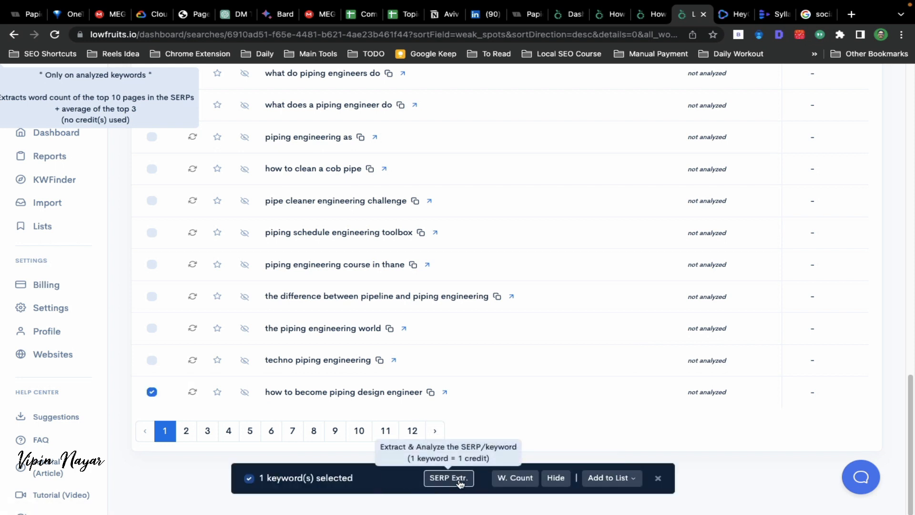
click(634, 482)
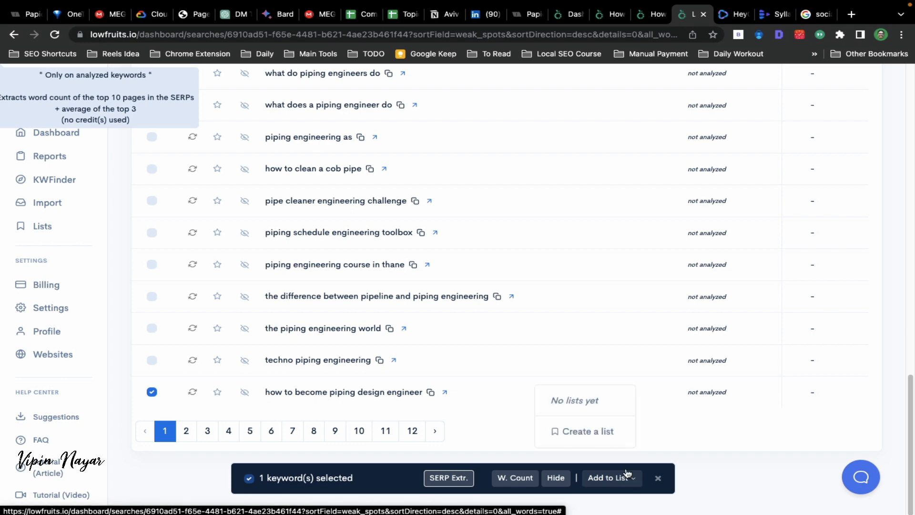
click(591, 433)
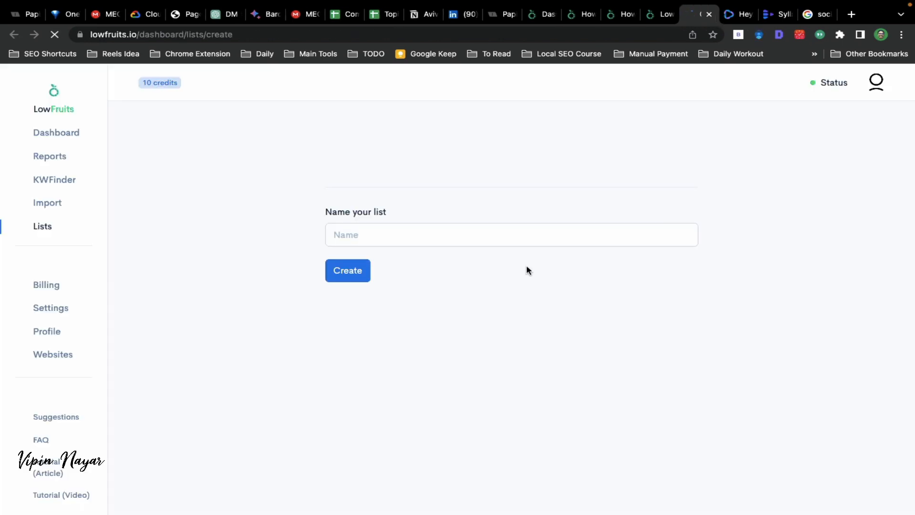
click(343, 235)
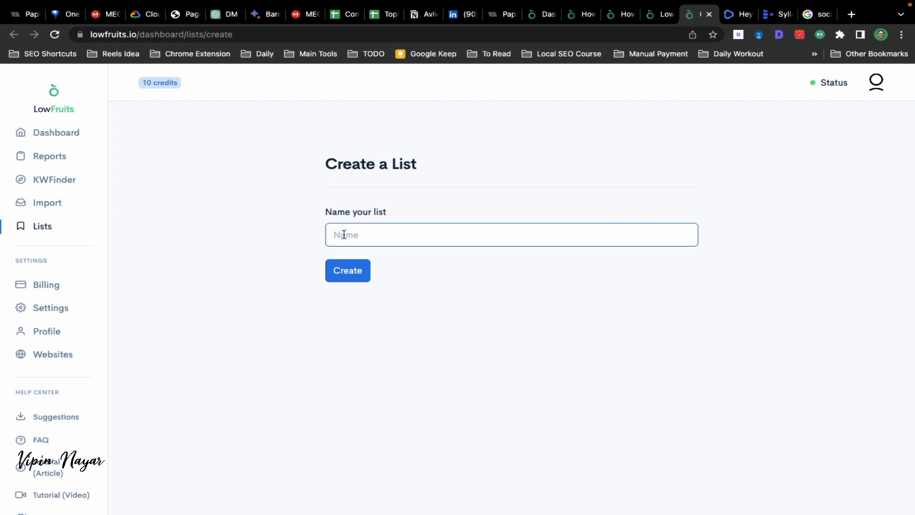
text(Piping engineering)
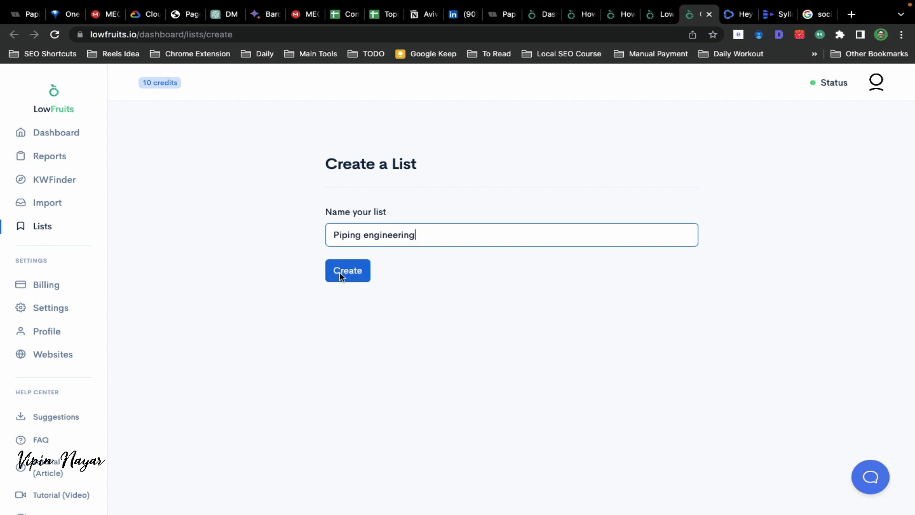
click(341, 276)
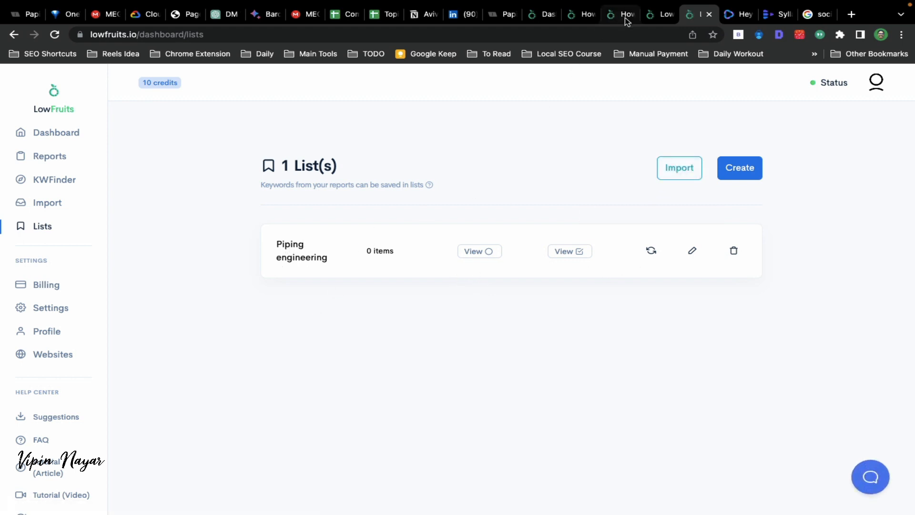
Step: Return to the piping engineering keyword report and run SERP extraction on "how to become piping design engineer"
click(651, 19)
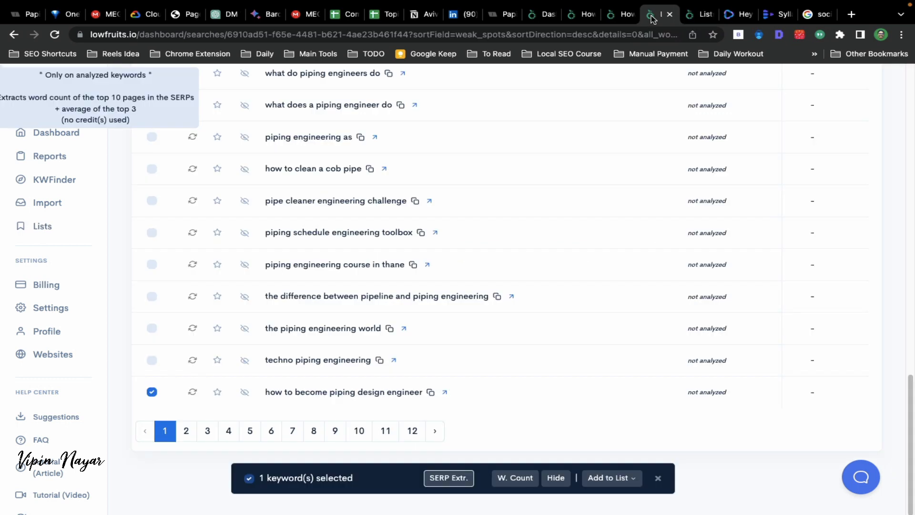
click(635, 480)
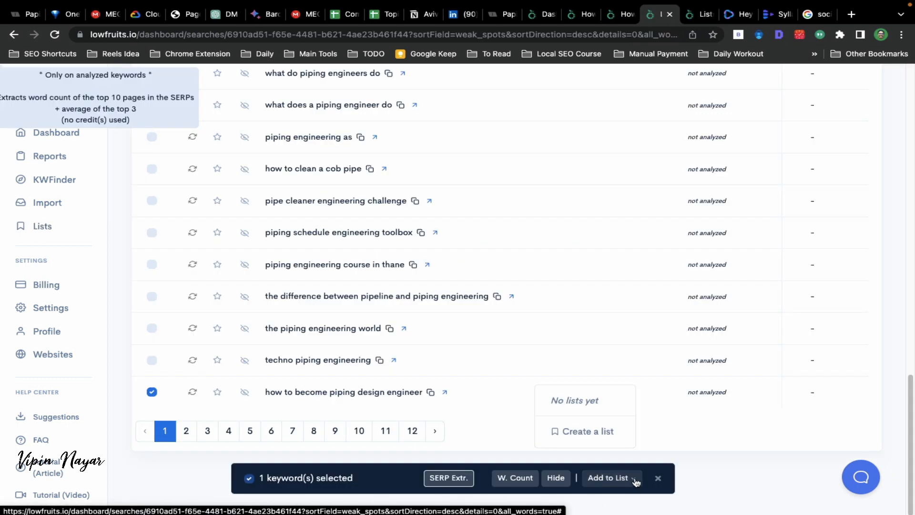
click(755, 479)
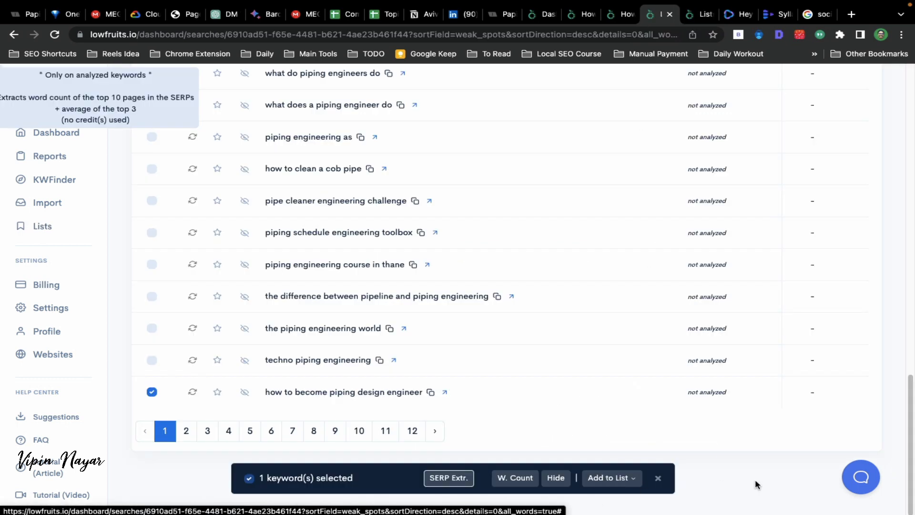
click(443, 478)
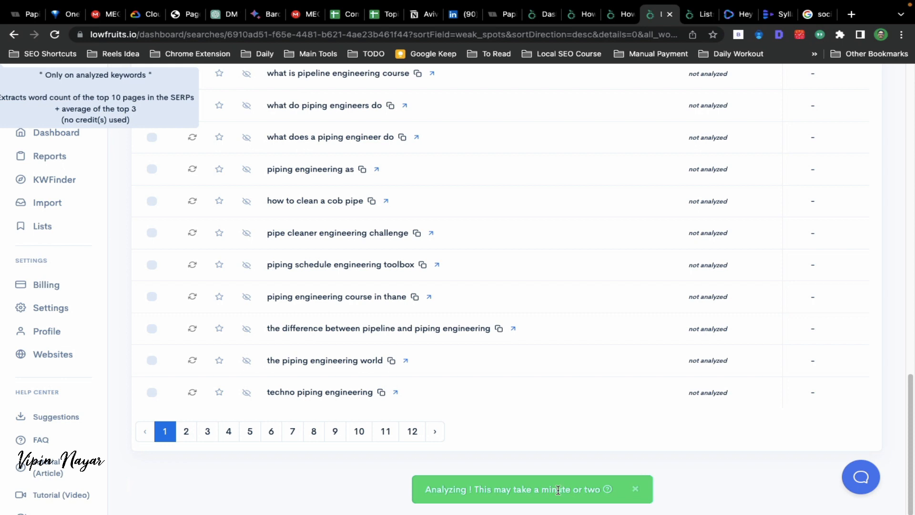
Step: Check the weak spots of "how to become piping design engineer" and run the word count for that keyword
scroll(467, 333, up, 10)
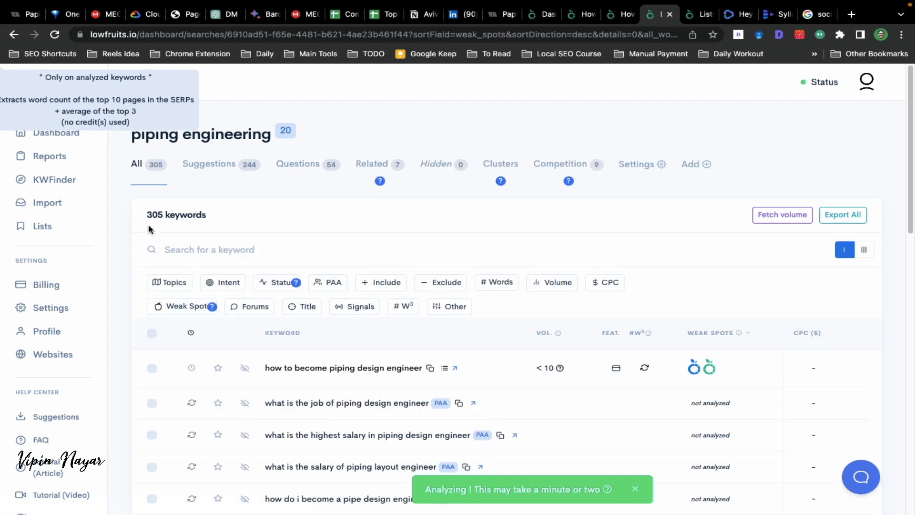
scroll(148, 229, down, 15)
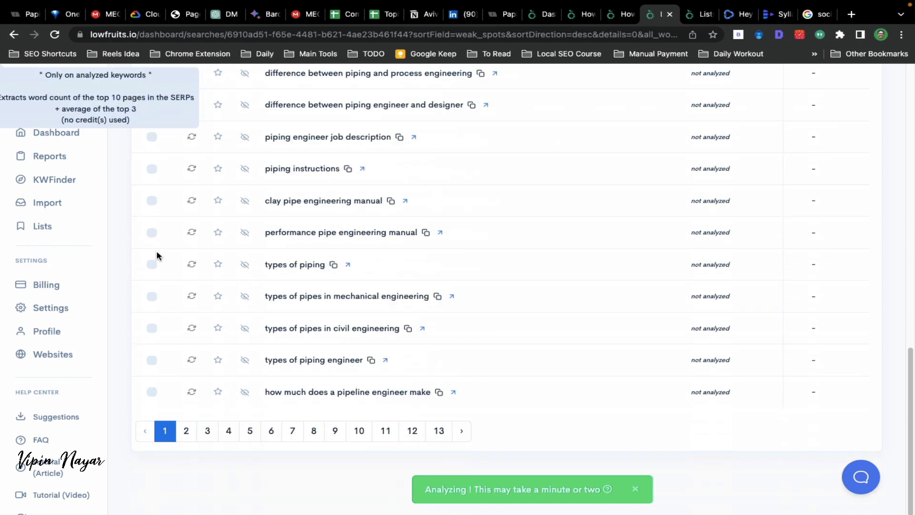
scroll(200, 275, up, 15)
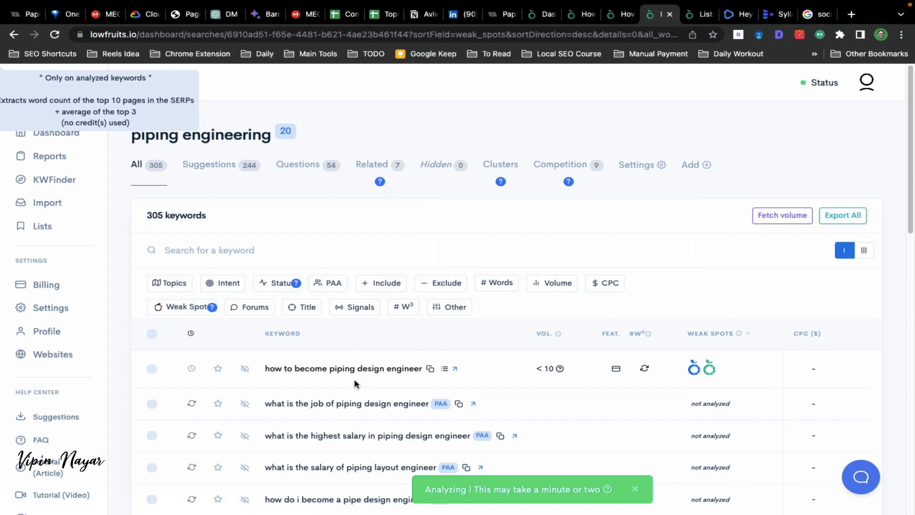
mouse_move(693, 369)
click(645, 370)
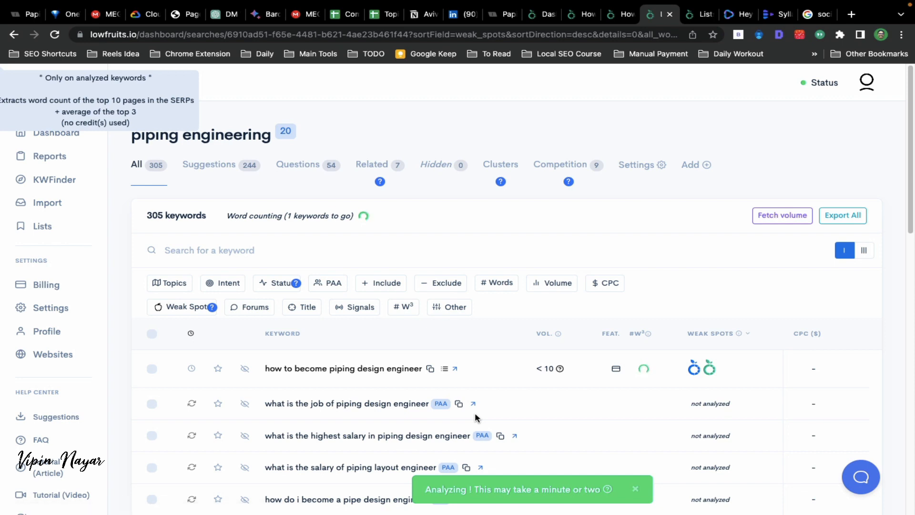
mouse_move(650, 335)
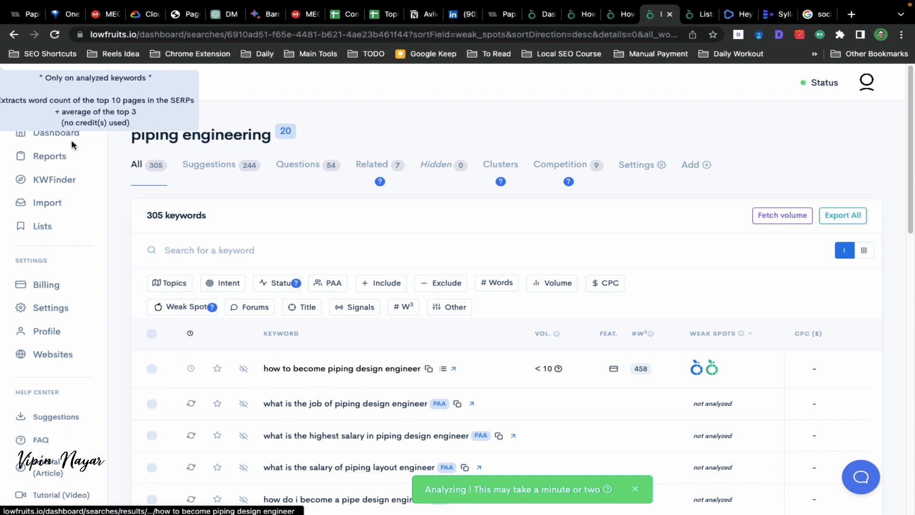
Step: Browse the report's Suggestions keywords and open its Questions keywords
scroll(210, 227, down, 3)
scroll(211, 224, up, 3)
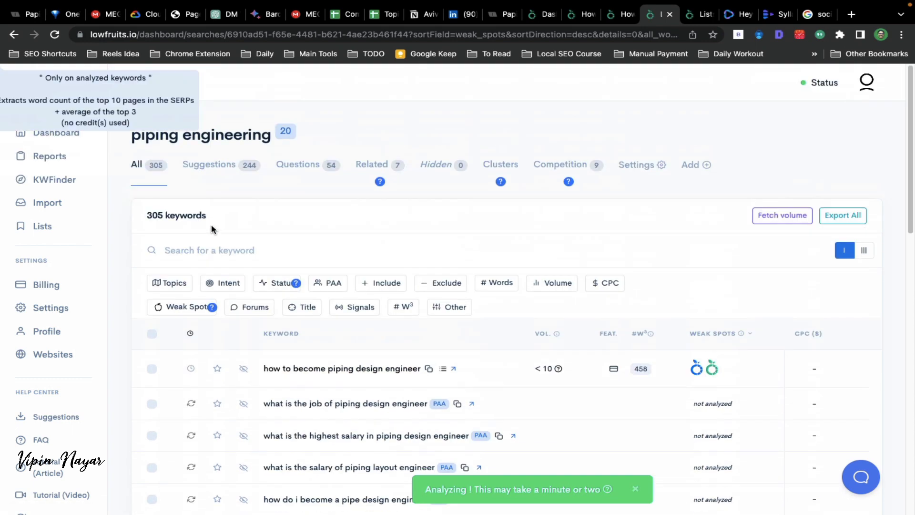
scroll(210, 224, down, 2)
scroll(212, 222, up, 2)
click(215, 168)
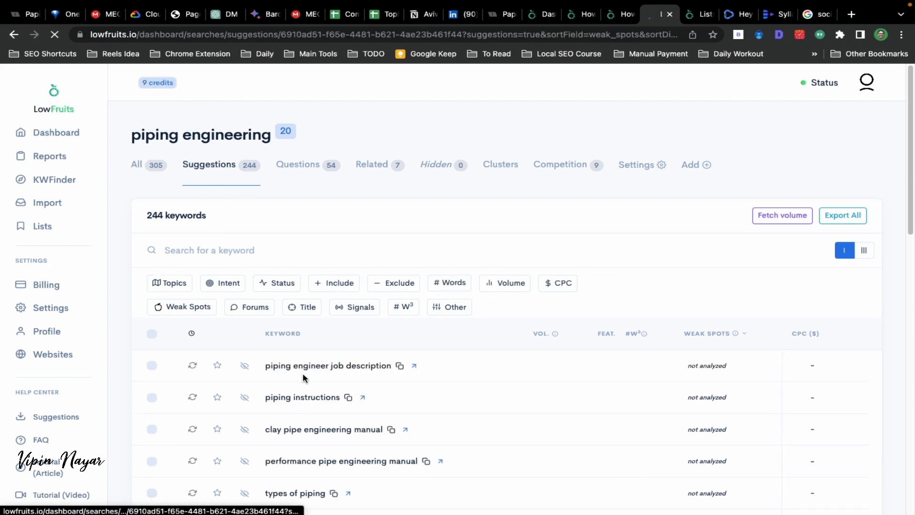
scroll(303, 377, down, 15)
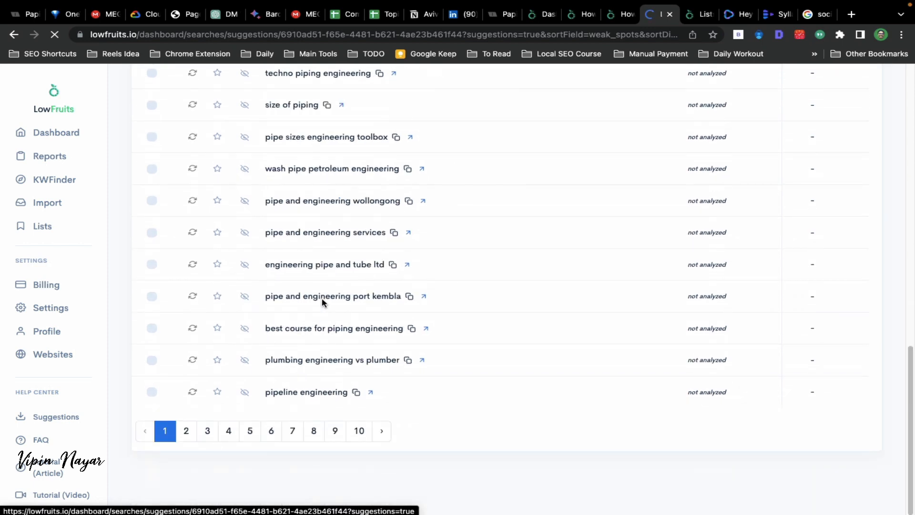
scroll(324, 303, up, 15)
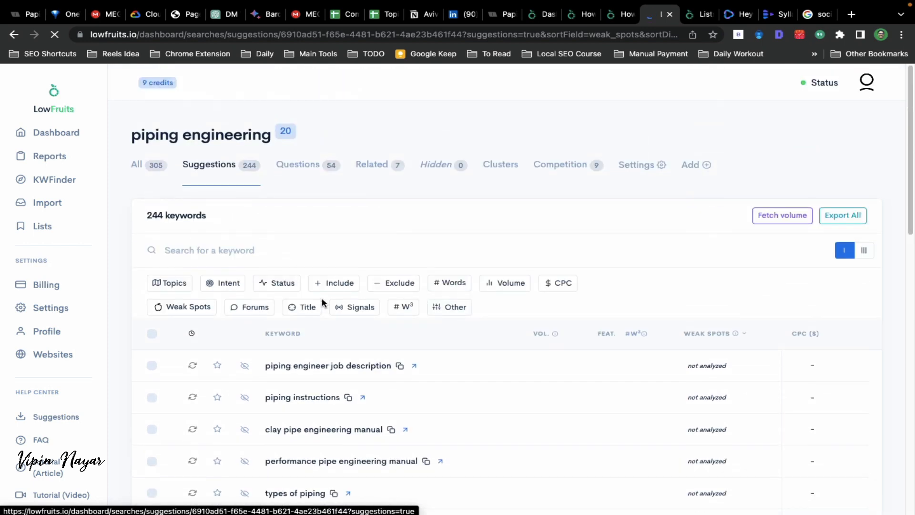
click(311, 171)
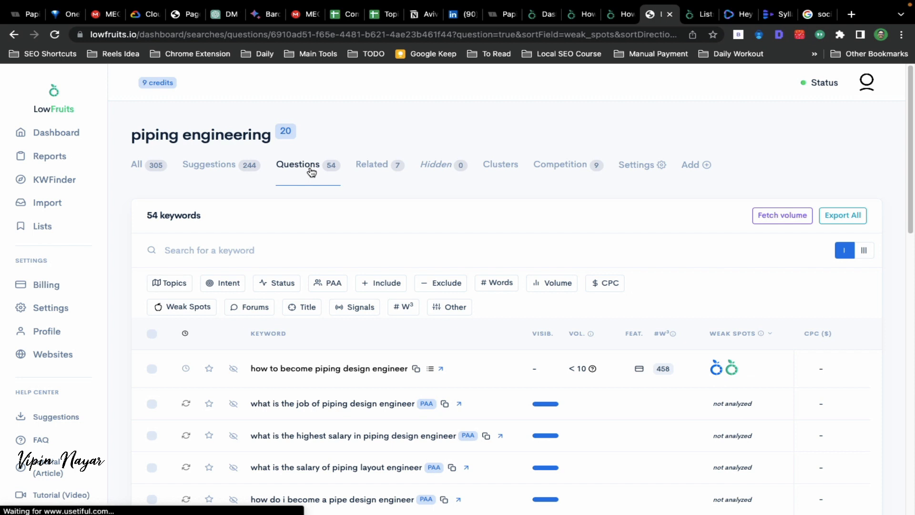
Step: Browse the report's Questions keywords, including the "People also ask" entries about piping design engineers
scroll(373, 241, down, 2)
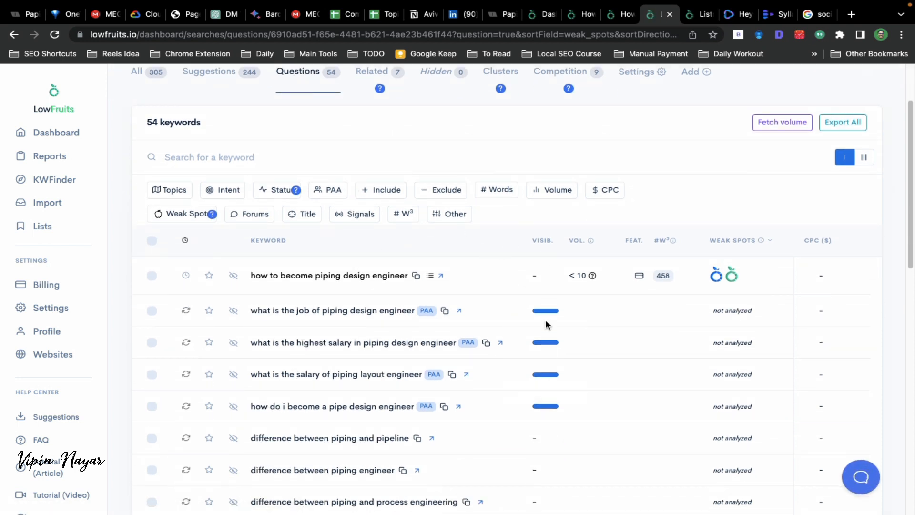
mouse_move(546, 311)
scroll(321, 399, down, 2)
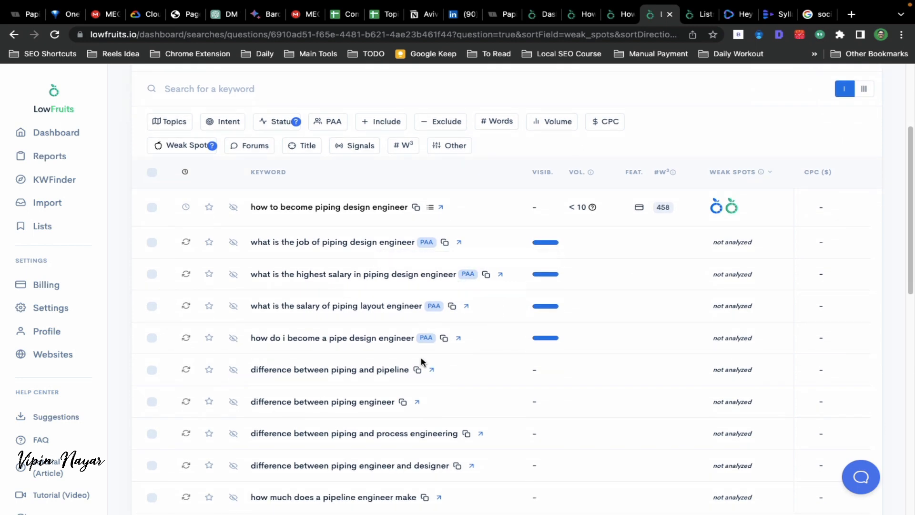
scroll(443, 429, down, 5)
scroll(425, 362, up, 10)
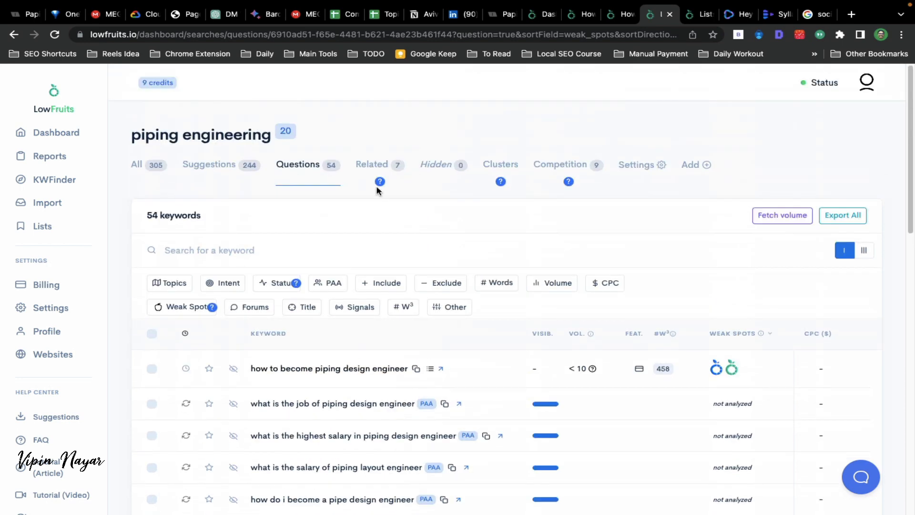
Step: Open the report's Related keywords and look through the whole list
click(376, 167)
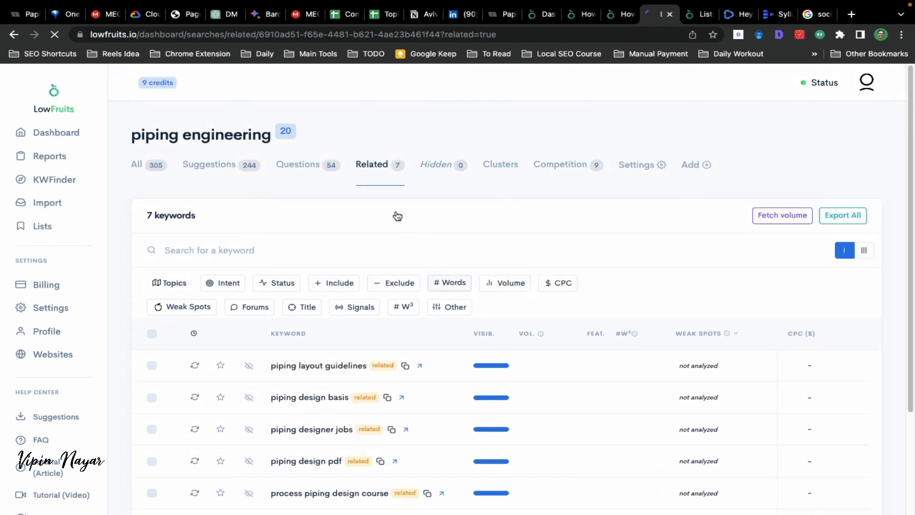
scroll(293, 385, down, 2)
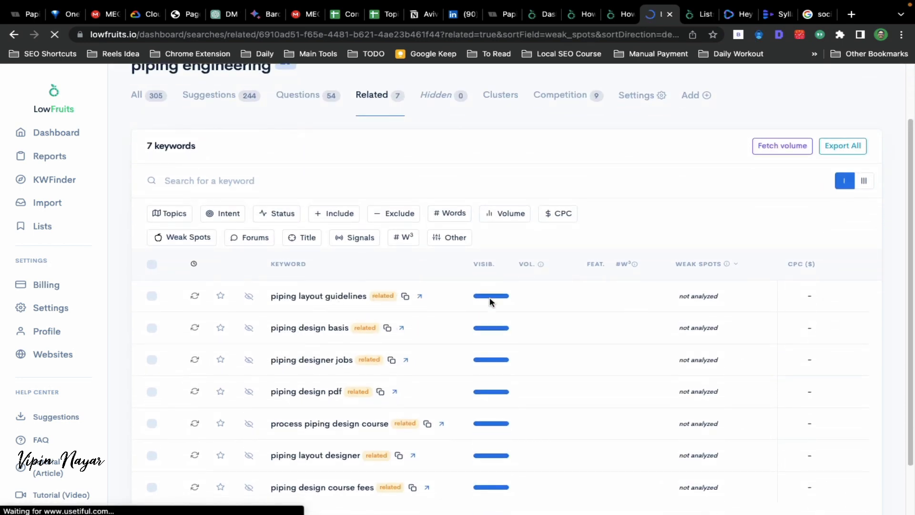
scroll(488, 367, down, 3)
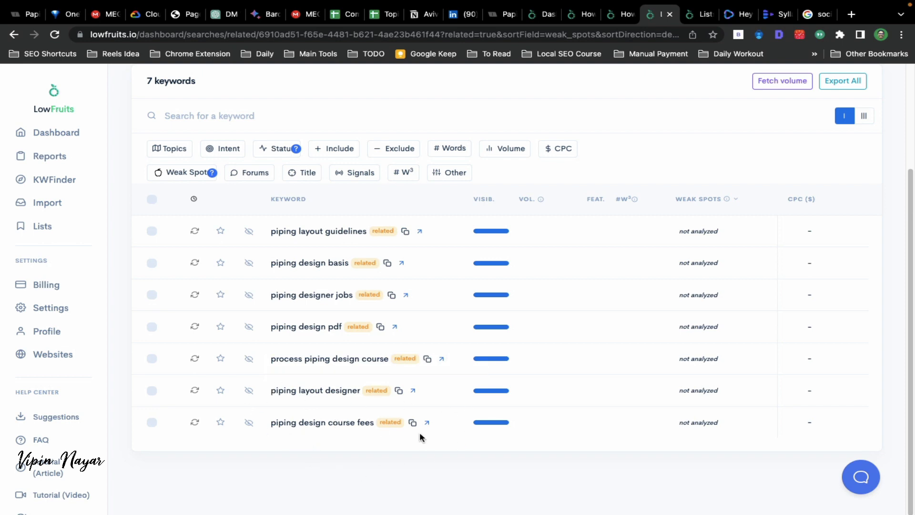
scroll(472, 408, up, 1)
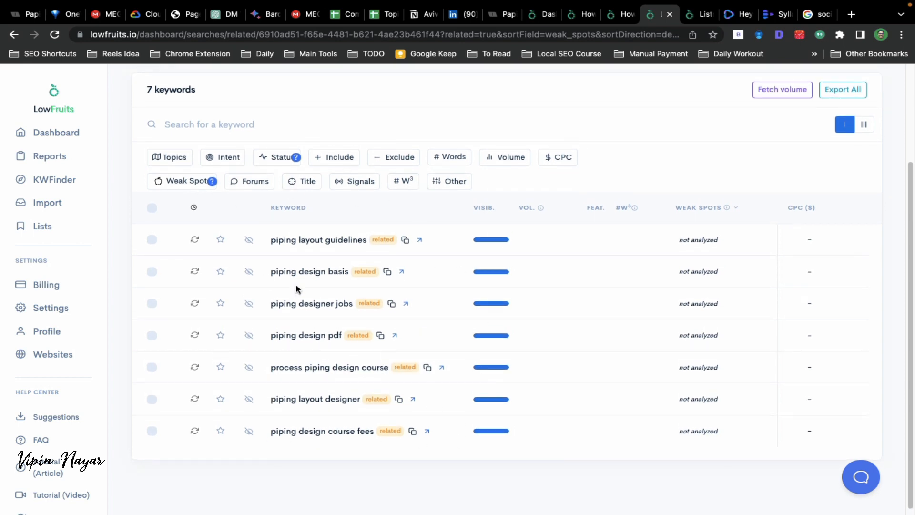
scroll(300, 286, up, 5)
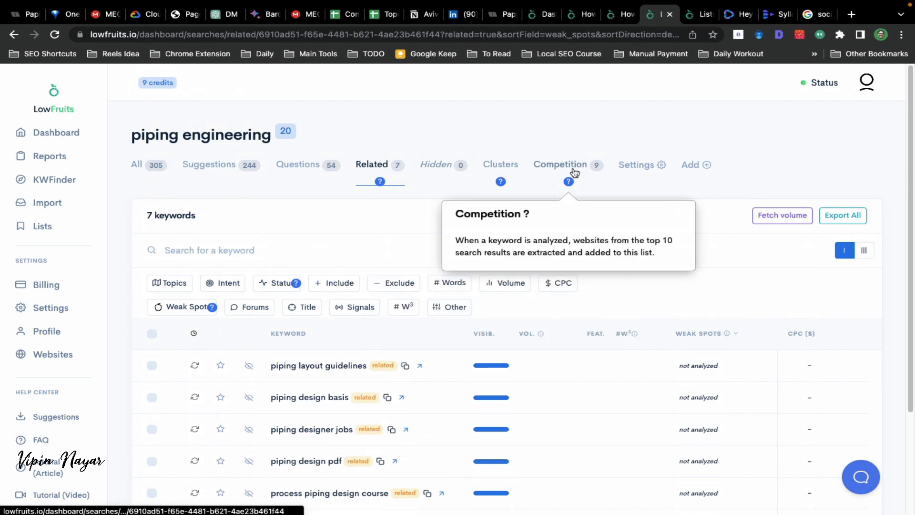
Step: Review the competing websites extracted for the report and open its form for adding keywords
click(555, 168)
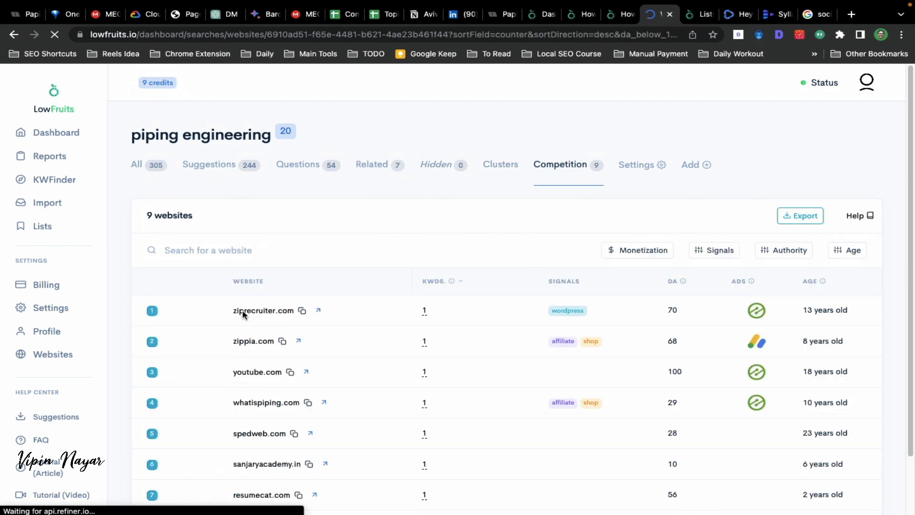
scroll(209, 370, down, 3)
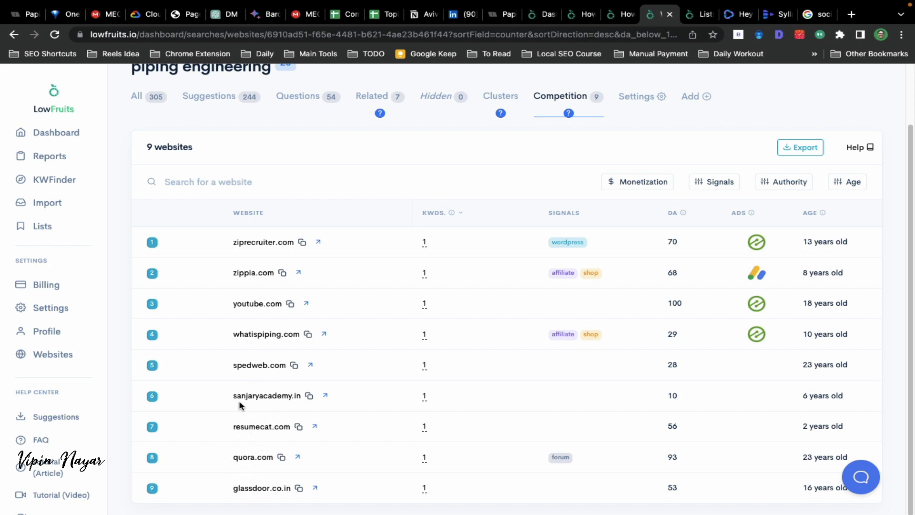
scroll(262, 403, up, 3)
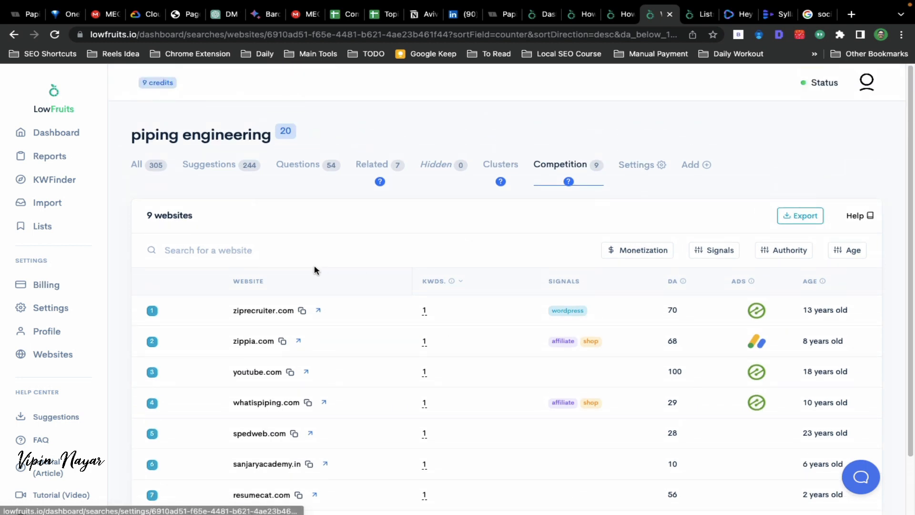
click(692, 166)
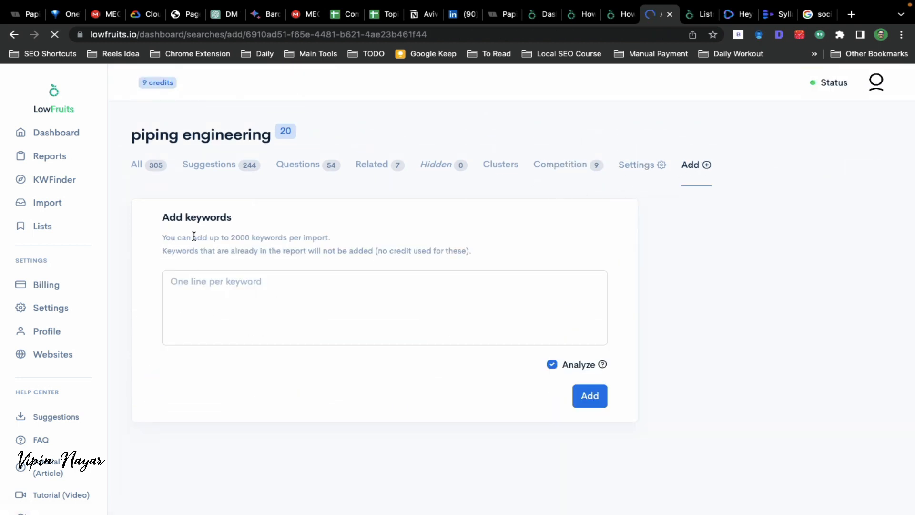
click(293, 280)
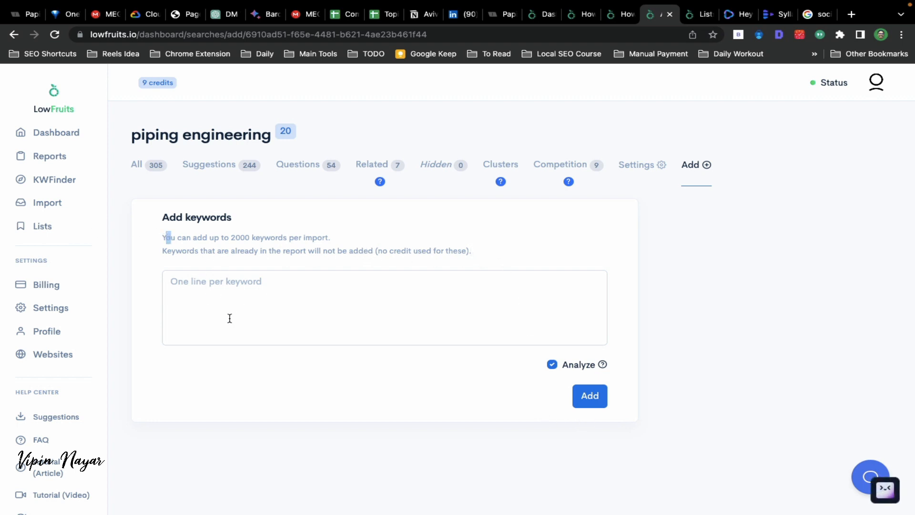
Step: Return to the full list of piping engineering keywords and fetch their search volumes
click(137, 166)
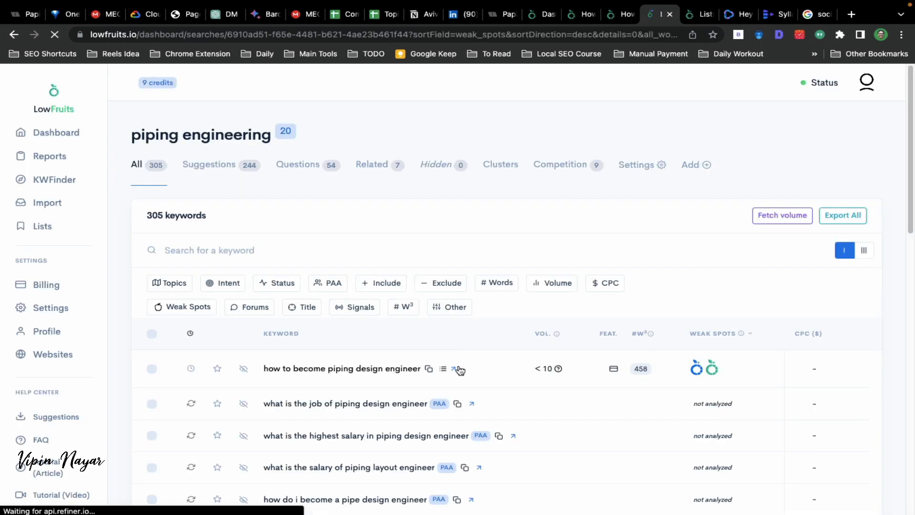
scroll(565, 390, down, 6)
scroll(566, 391, up, 5)
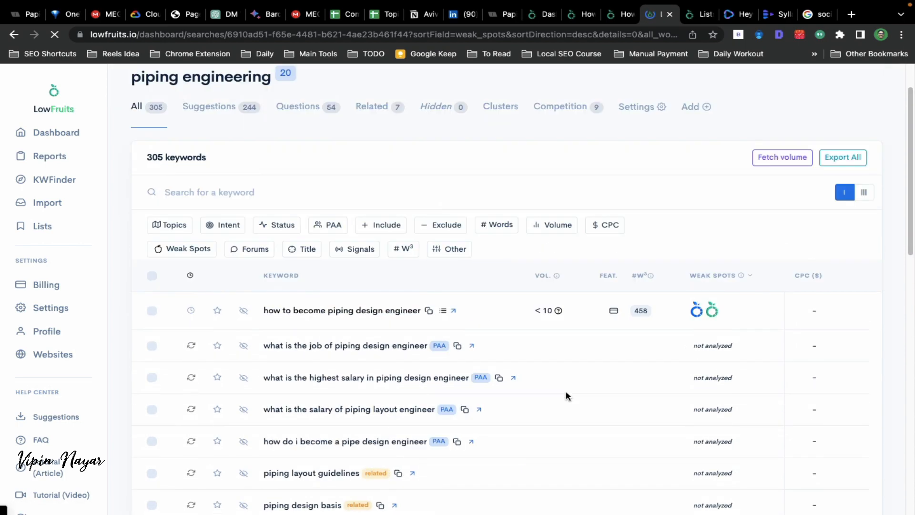
scroll(565, 391, down, 14)
scroll(565, 391, up, 15)
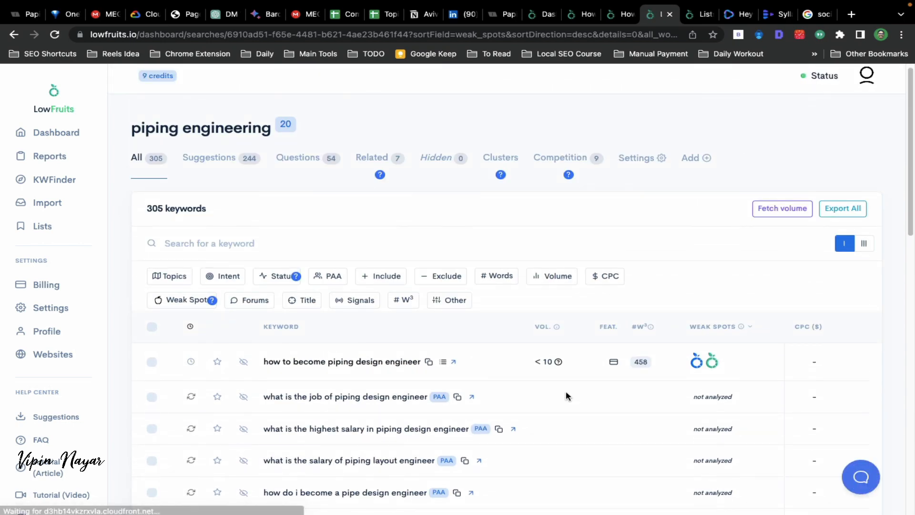
scroll(566, 393, down, 14)
scroll(565, 392, up, 5)
scroll(560, 384, up, 10)
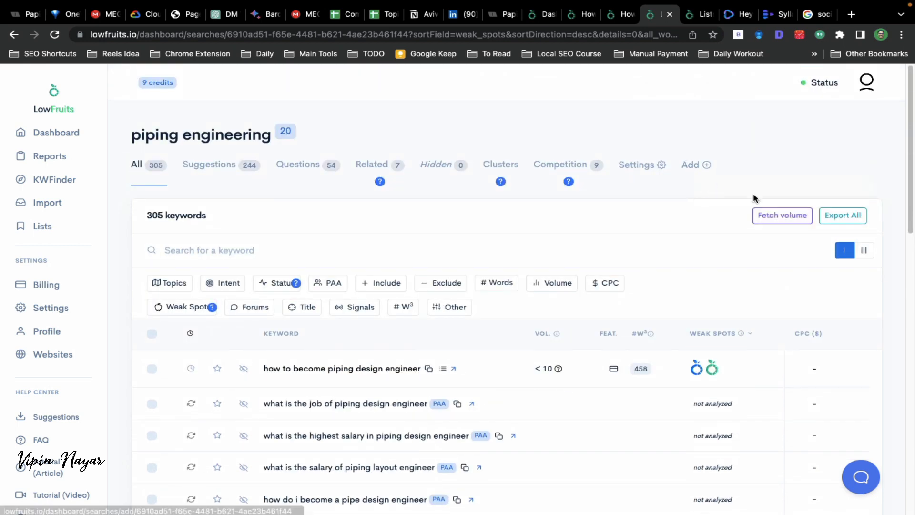
click(781, 220)
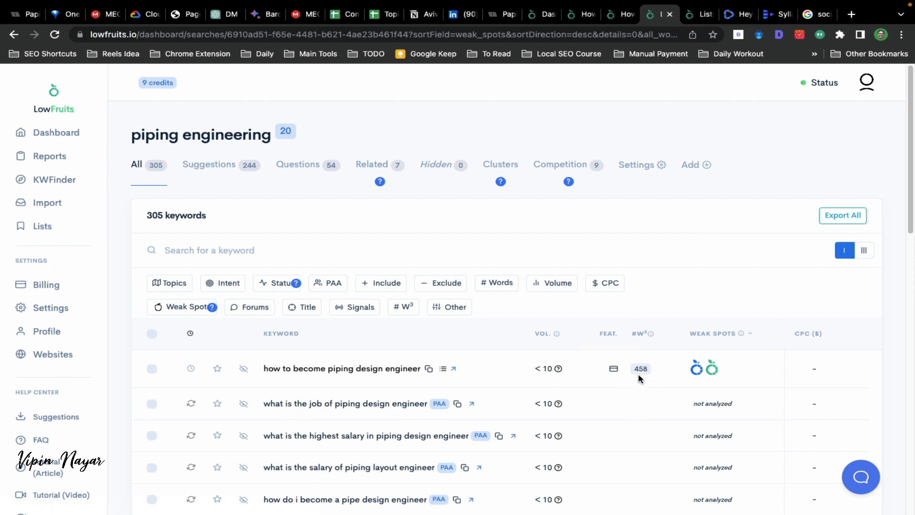
Step: Examine the search volumes on the first page of keywords, including "piping designer jobs" and "types of piping"
scroll(398, 394, down, 4)
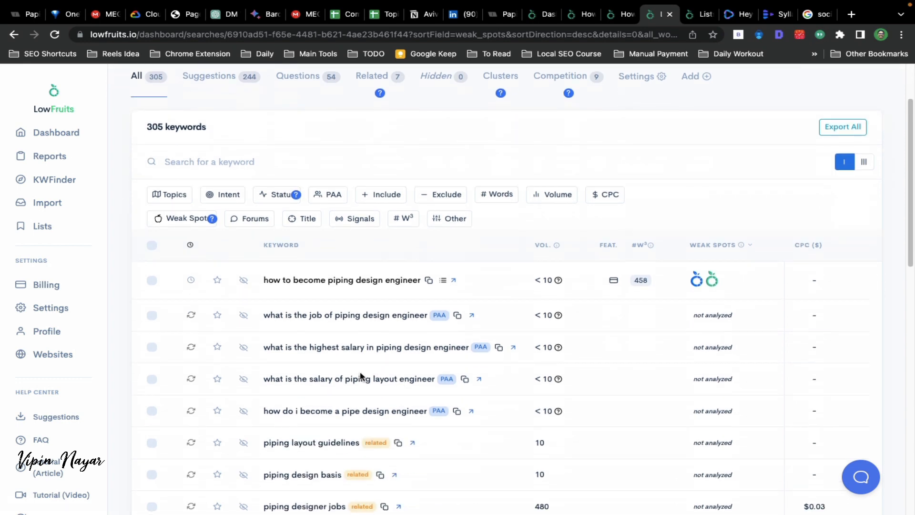
scroll(353, 381, down, 5)
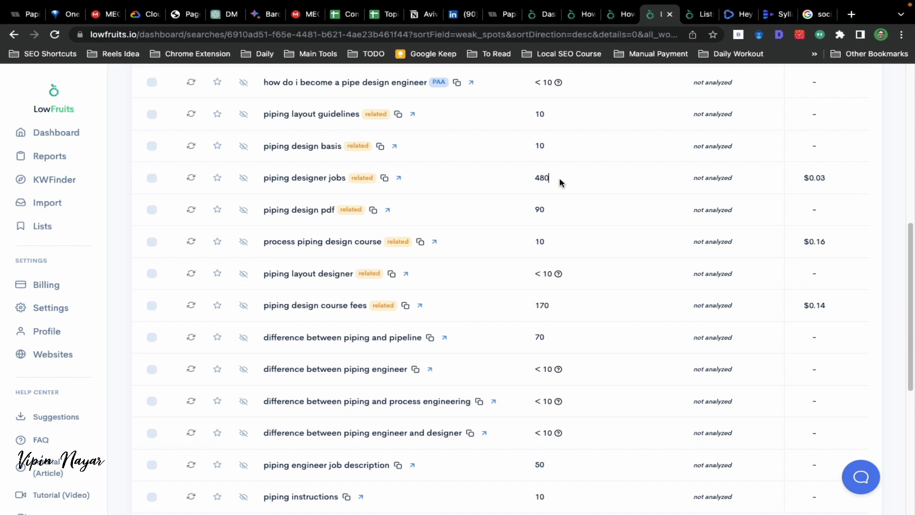
mouse_move(549, 177)
mouse_down()
mouse_move(523, 176)
mouse_move(545, 177)
mouse_up()
click(543, 178)
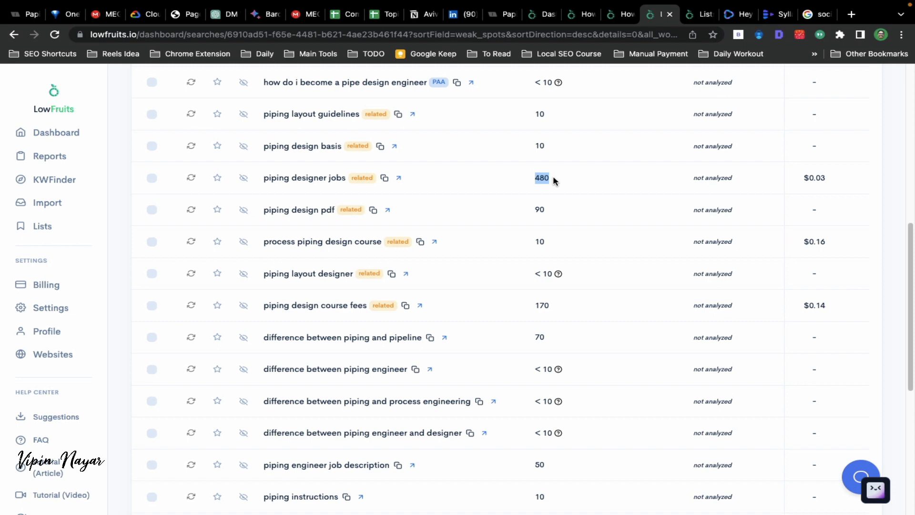
scroll(551, 296, down, 5)
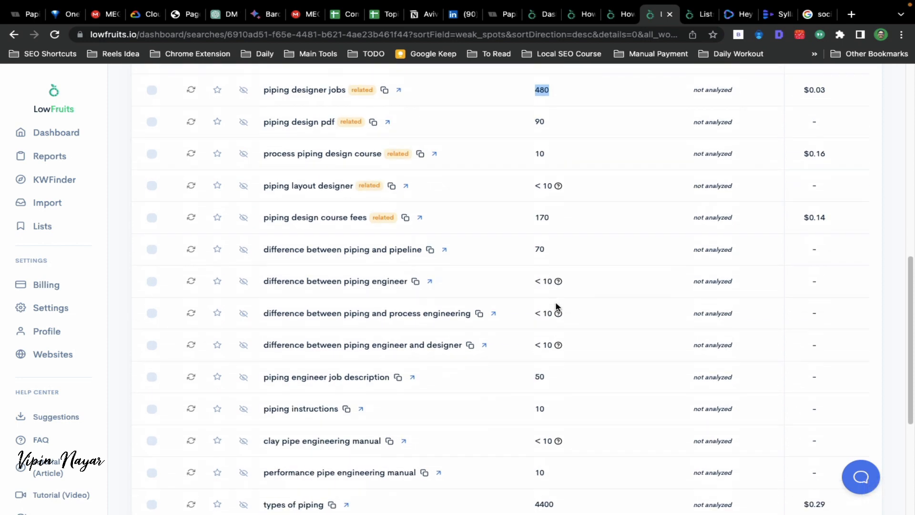
scroll(532, 138, down, 4)
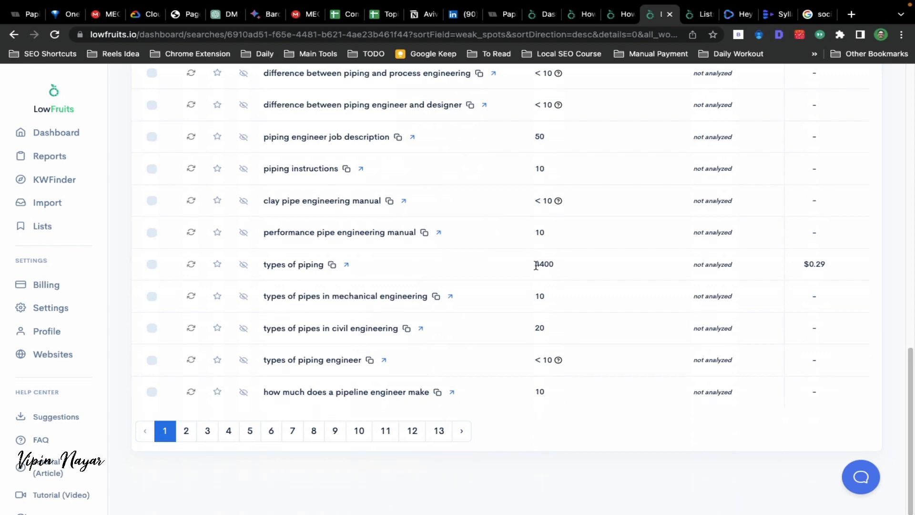
drag(537, 262, 563, 260)
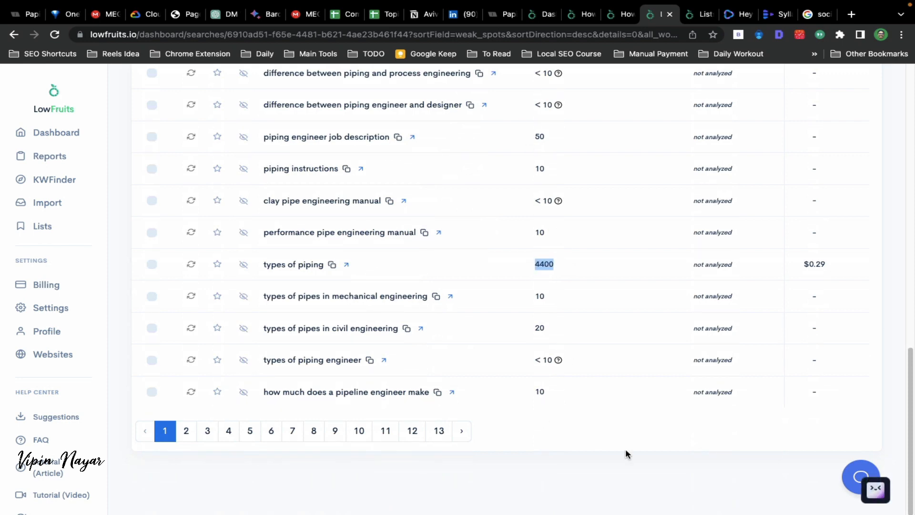
scroll(529, 271, up, 1)
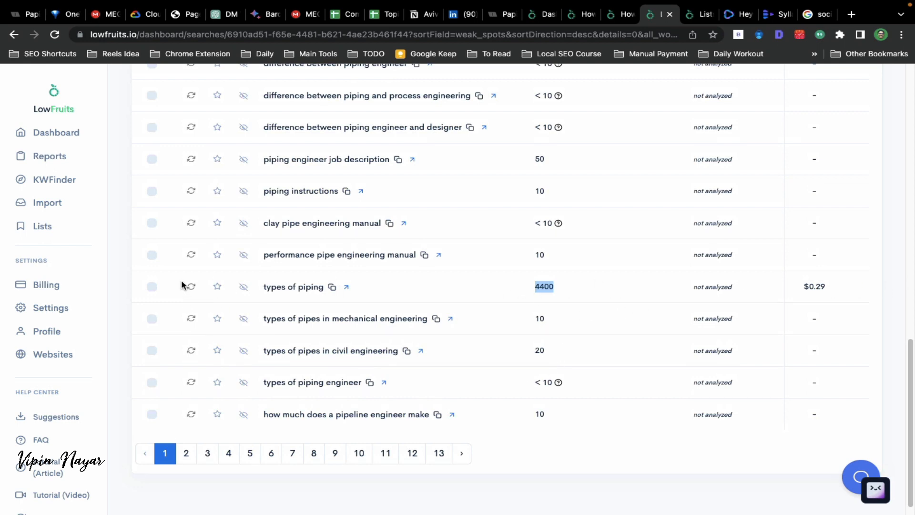
scroll(281, 479, down, 1)
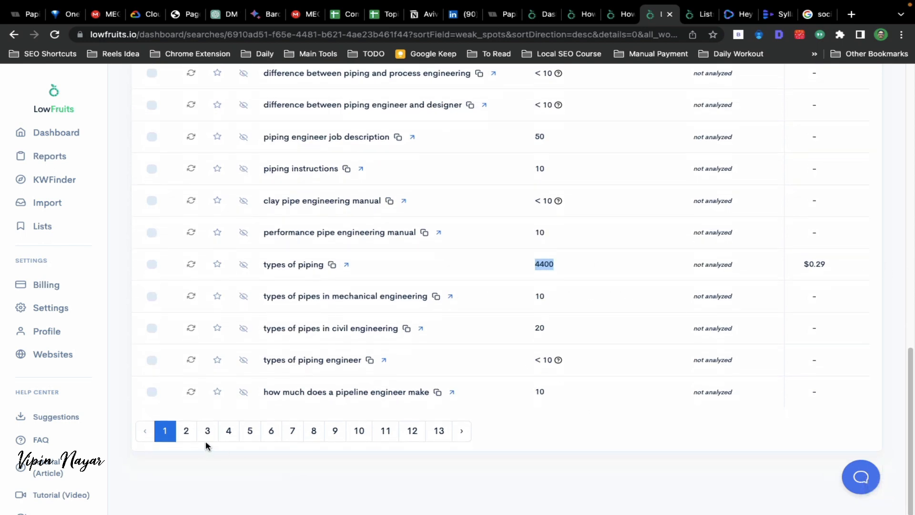
scroll(387, 243, up, 15)
scroll(395, 244, down, 5)
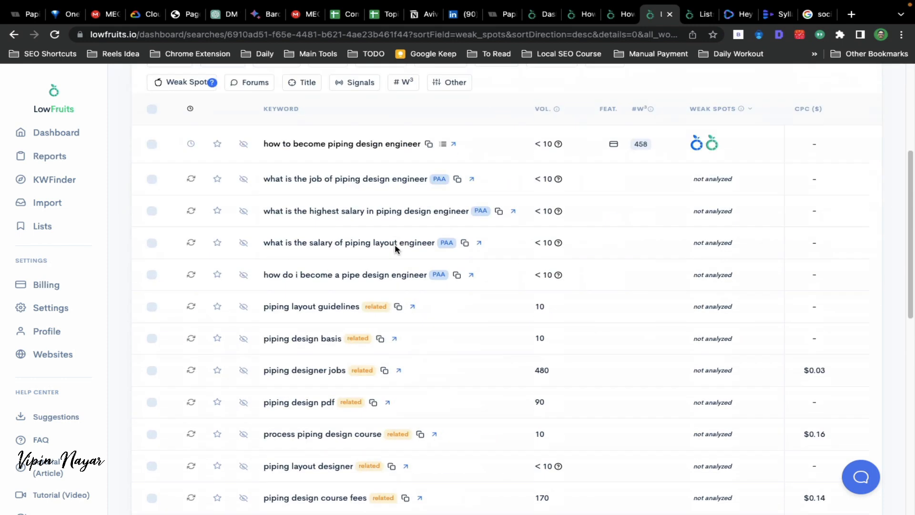
scroll(334, 252, down, 8)
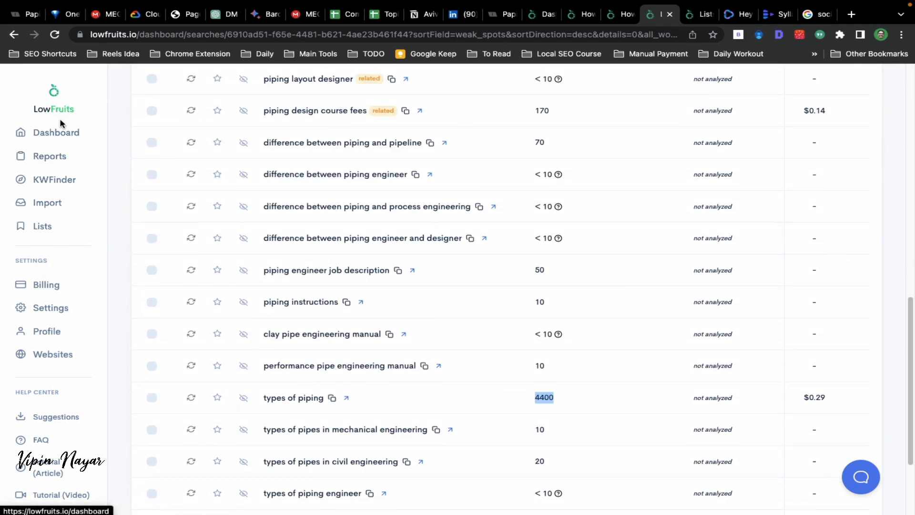
scroll(48, 279, down, 3)
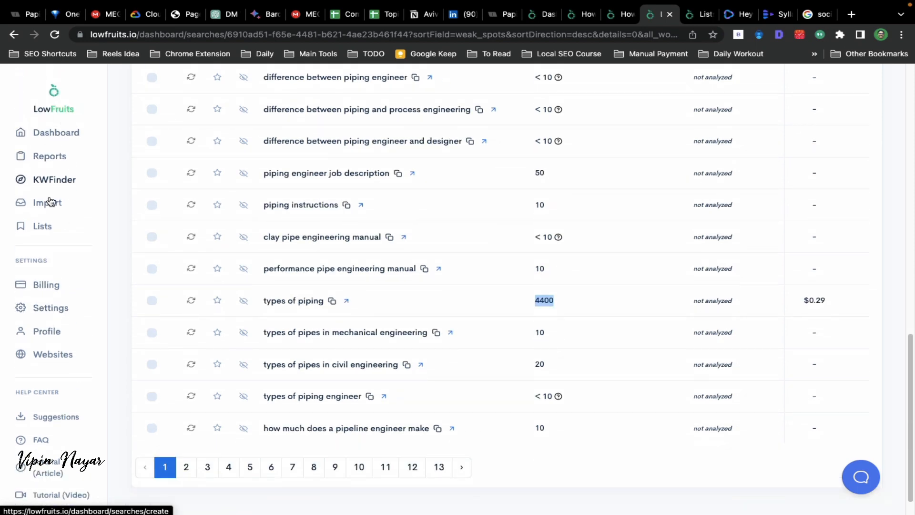
Step: Open the billing page and check the prices of the available credit packs
click(43, 288)
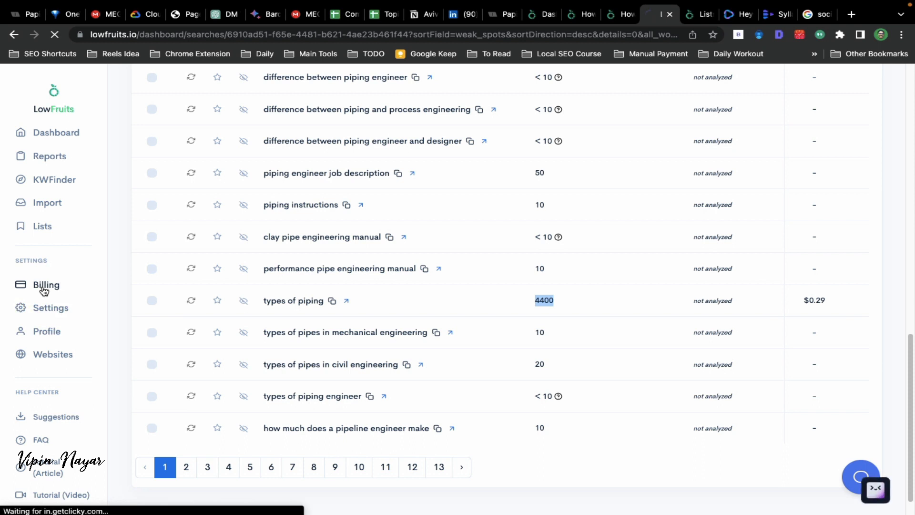
scroll(257, 267, down, 1)
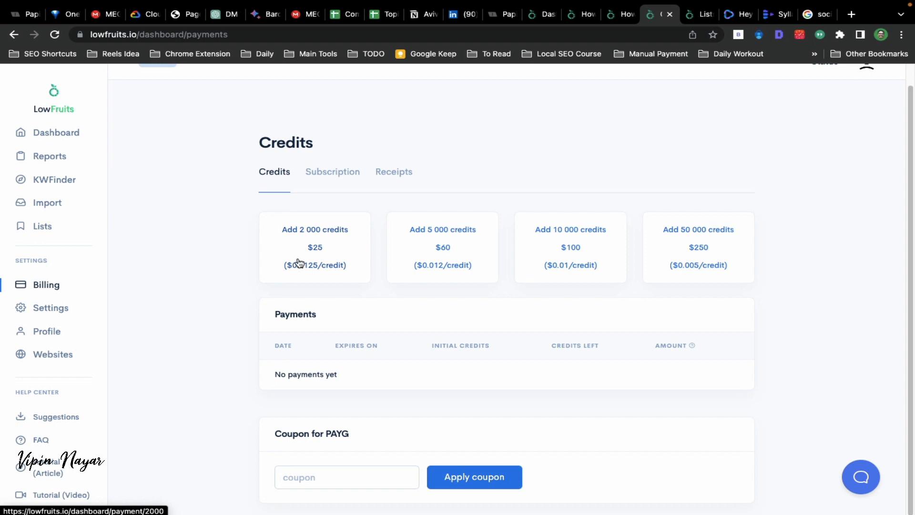
drag(308, 253, 322, 253)
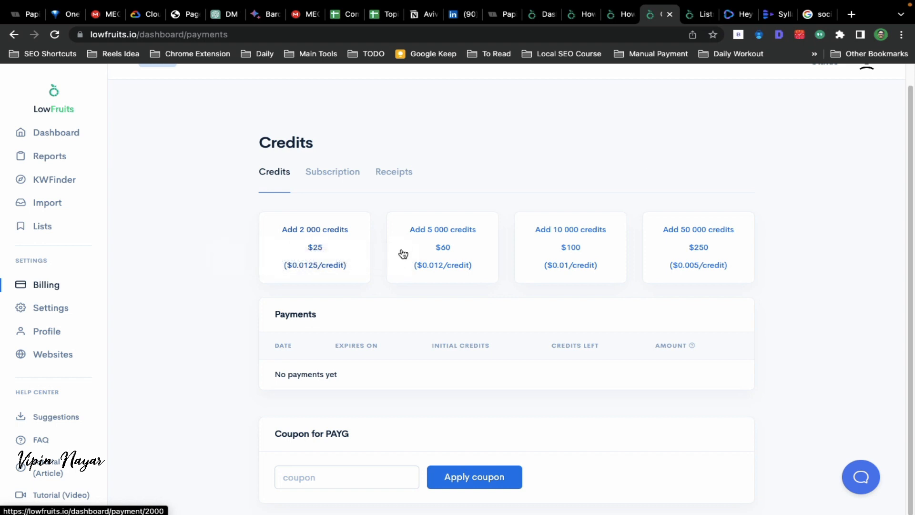